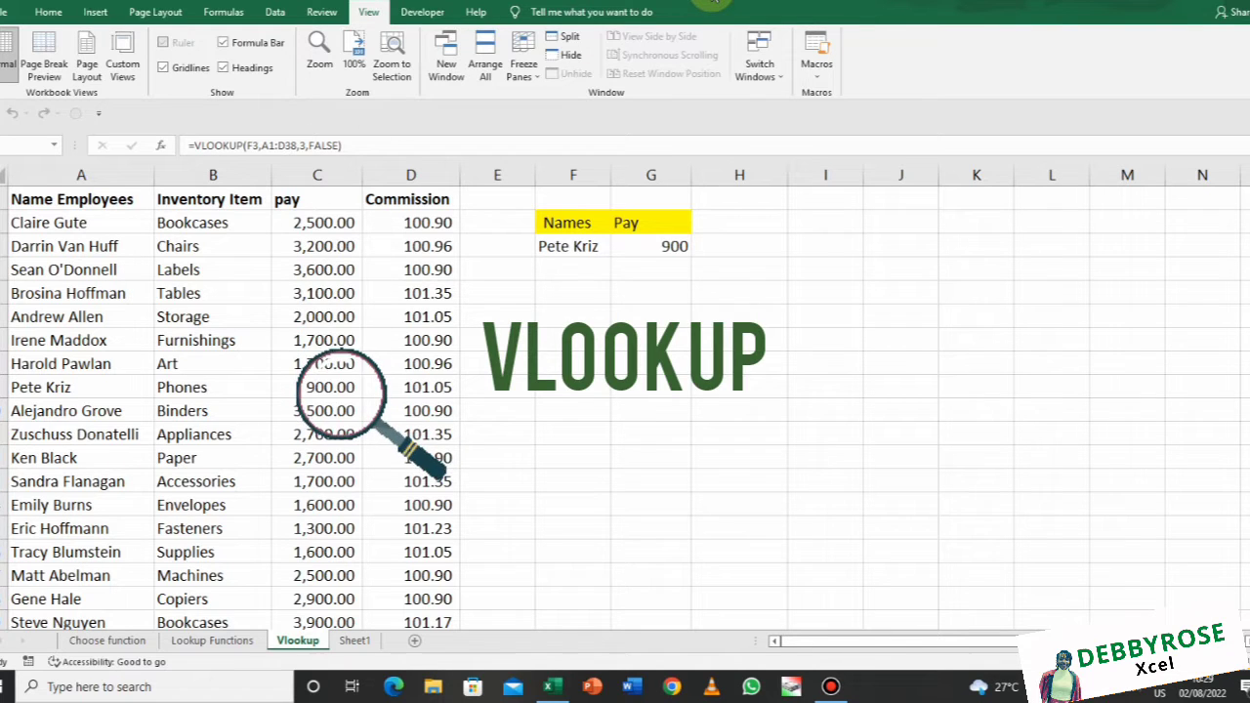
# Add a bold 'vertical lookup' label in H4 beside the Names and Pay headers
pyautogui.click(771, 272)
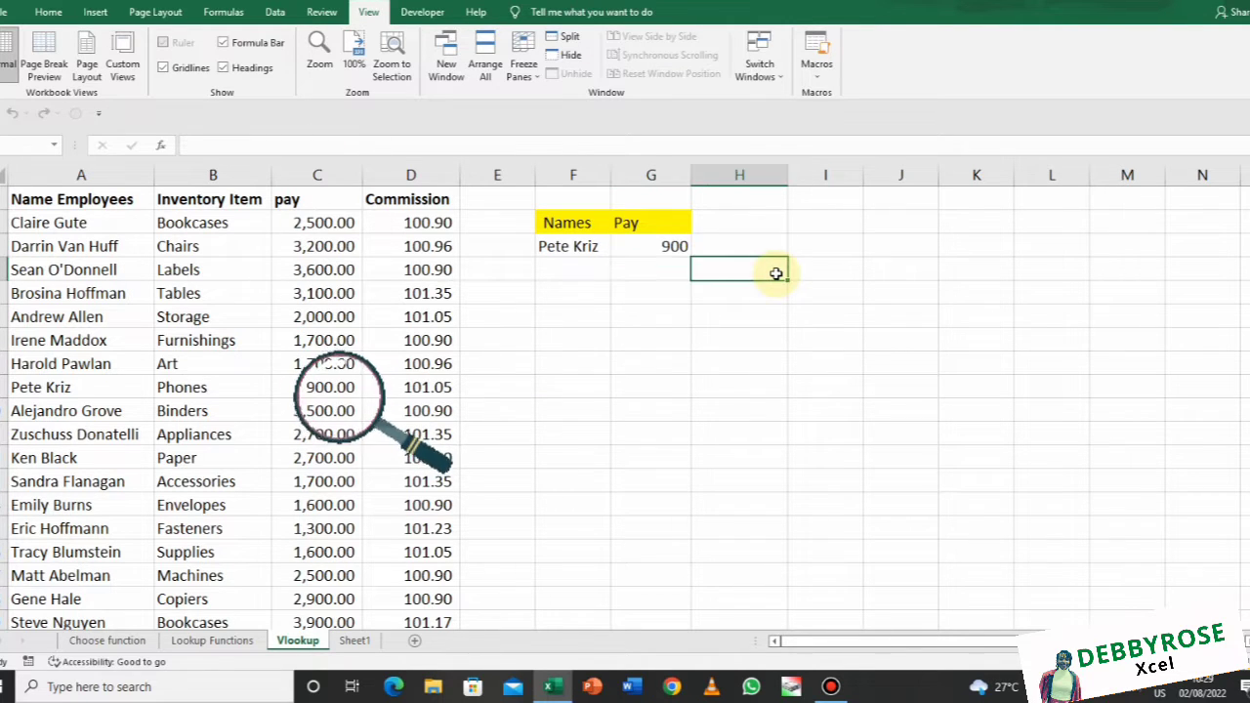
pyautogui.write('ver')
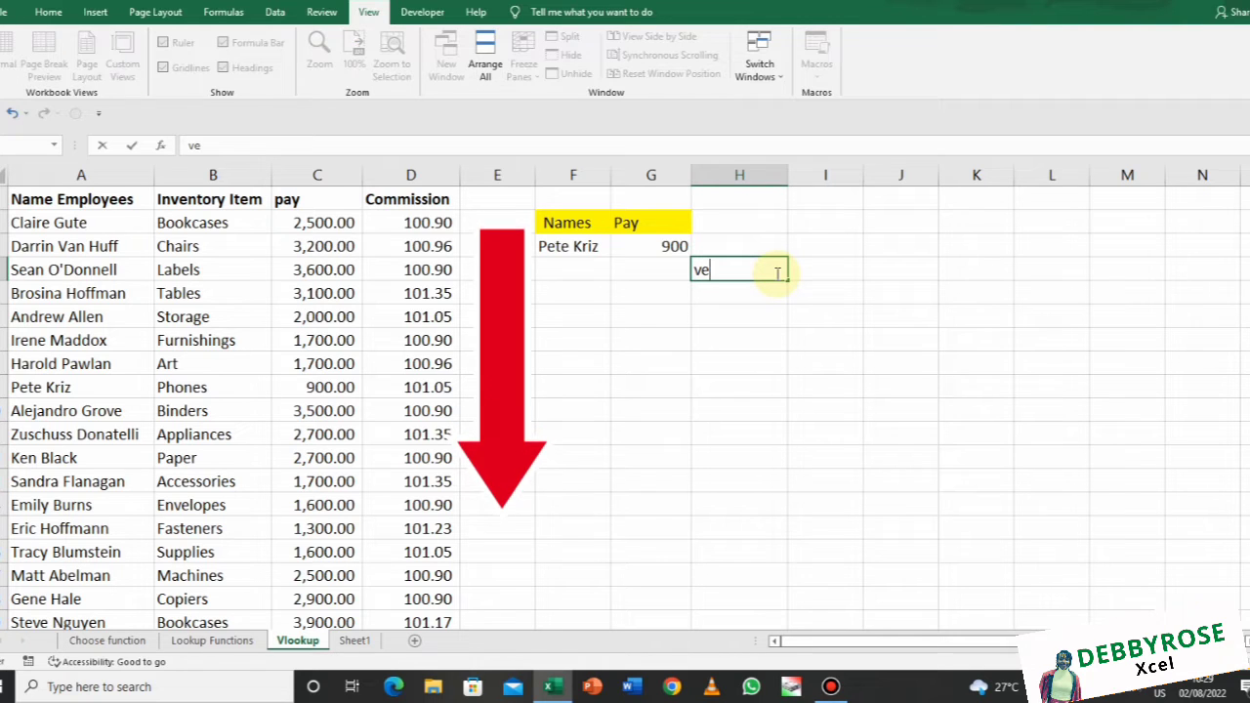
pyautogui.write('tical ')
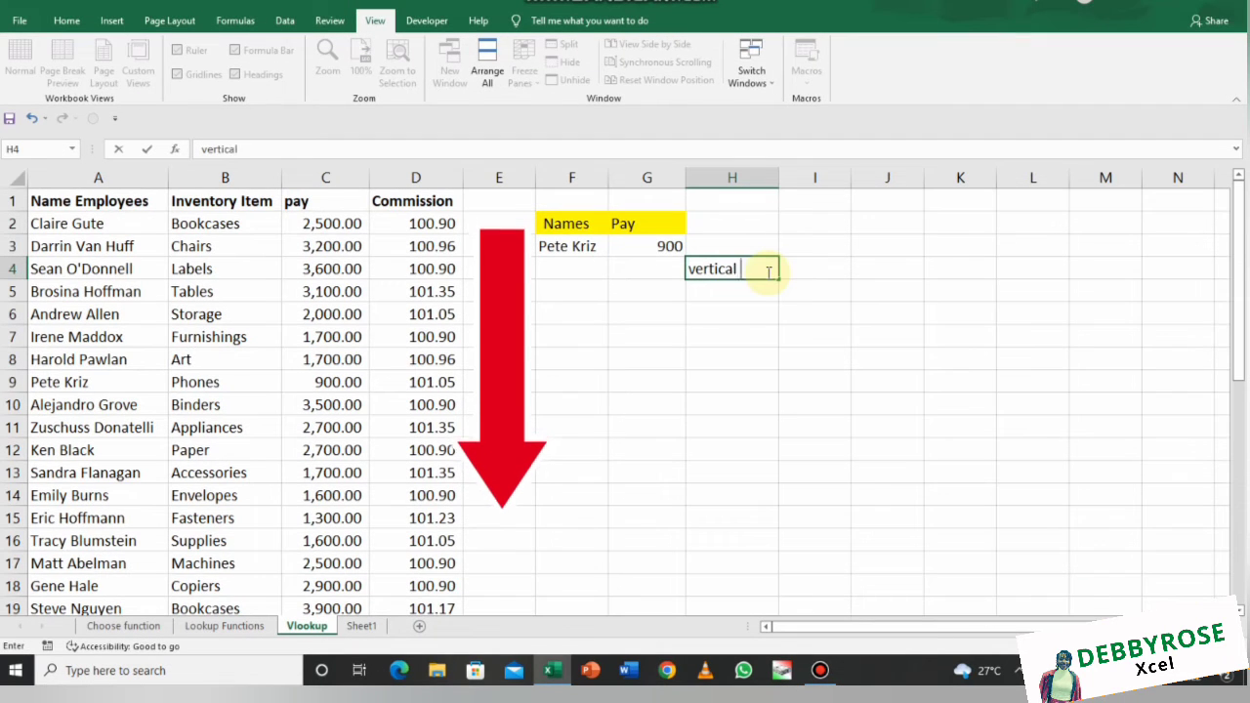
pyautogui.write('lookup')
pyautogui.press('Return')
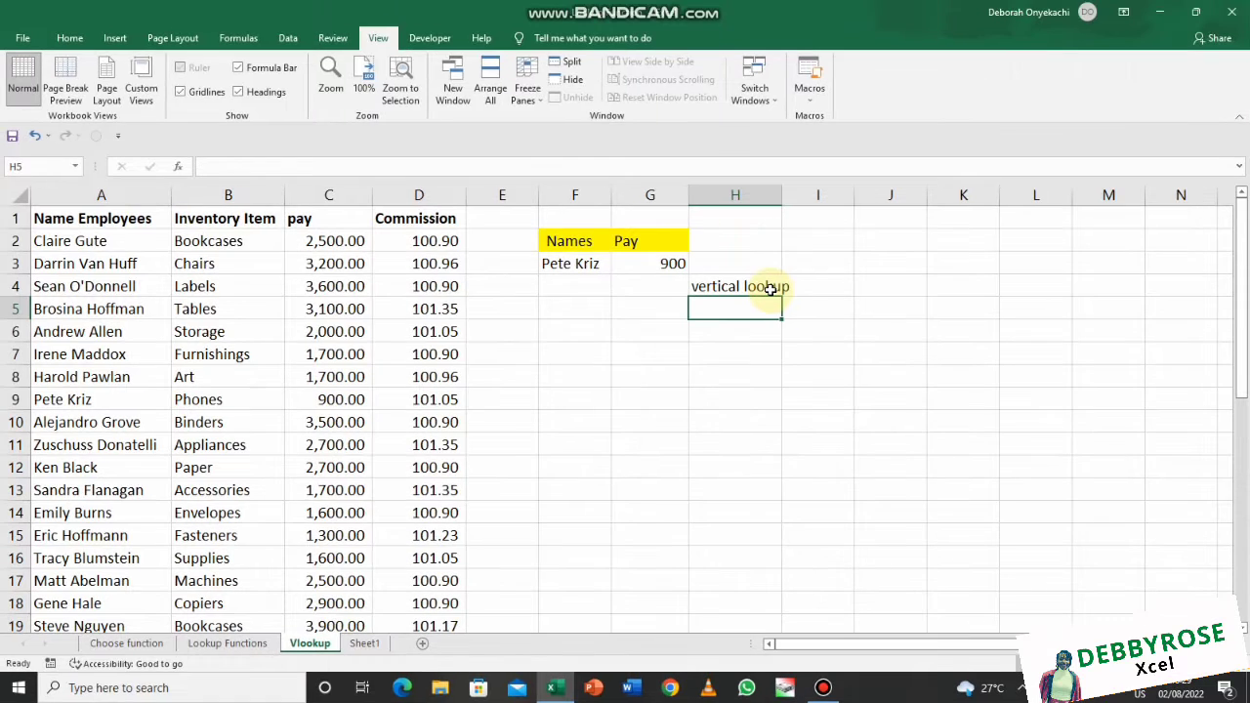
pyautogui.click(770, 288)
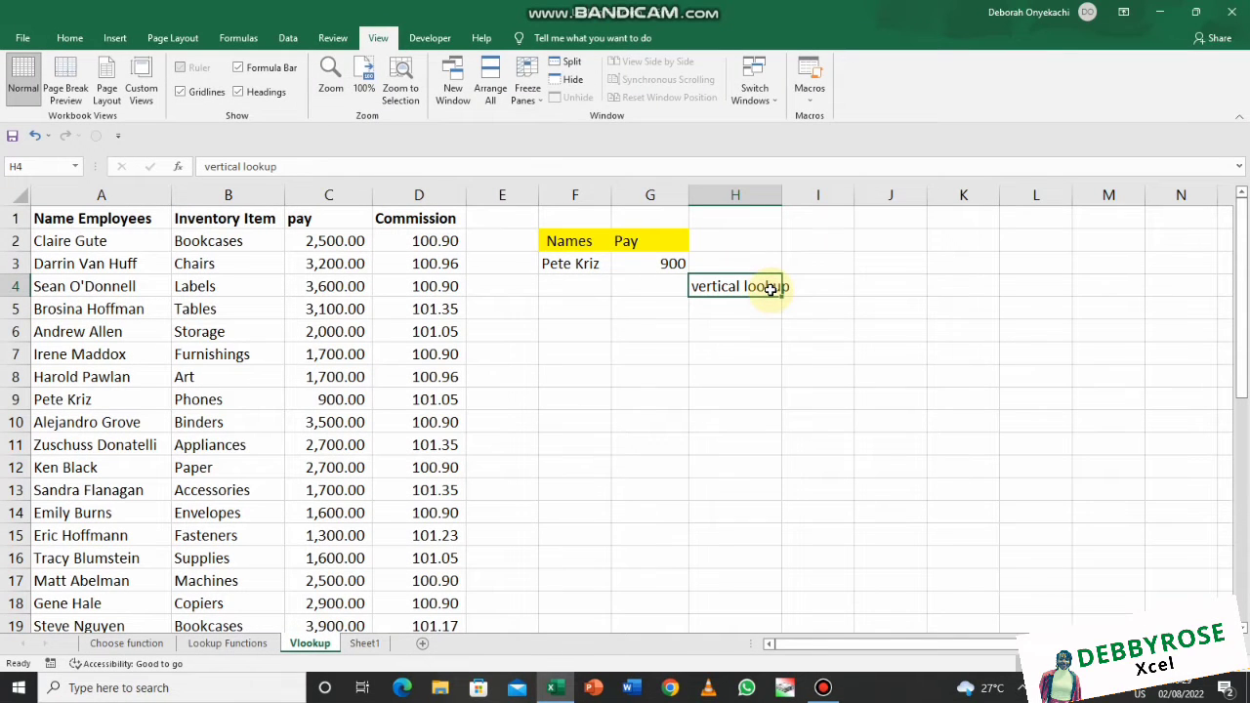
pyautogui.hotkey('ctrl', 'b')
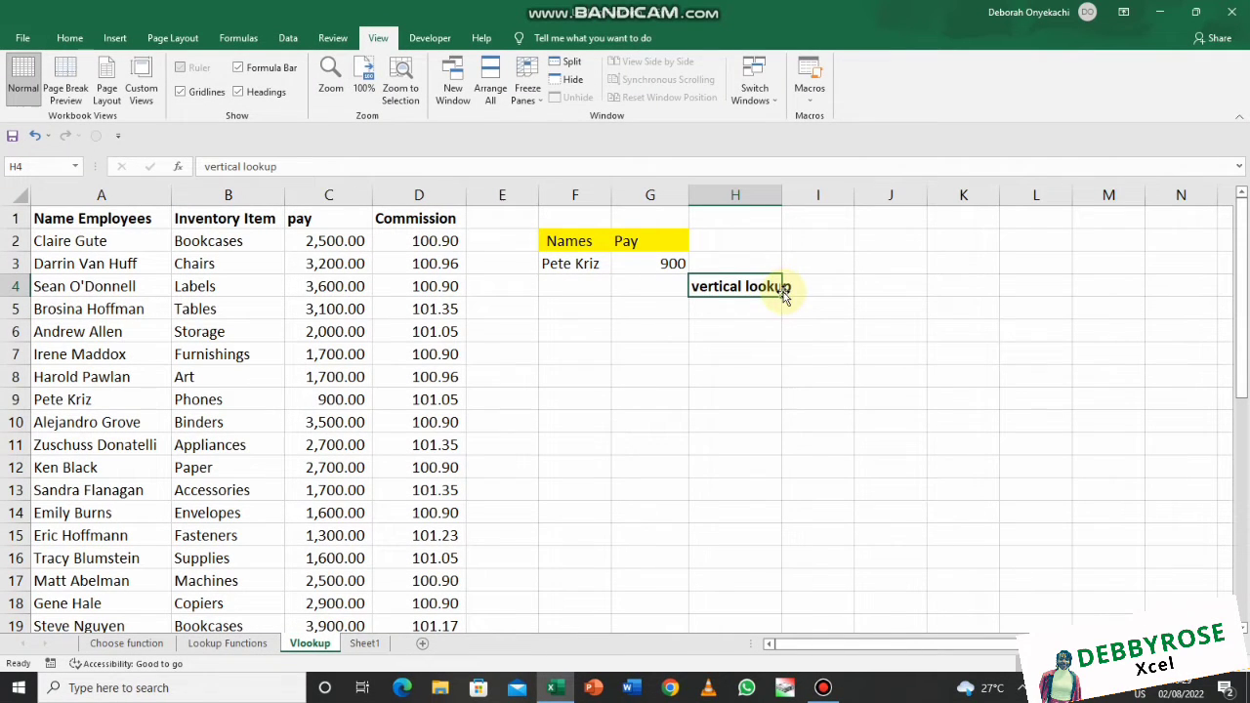
pyautogui.click(770, 307)
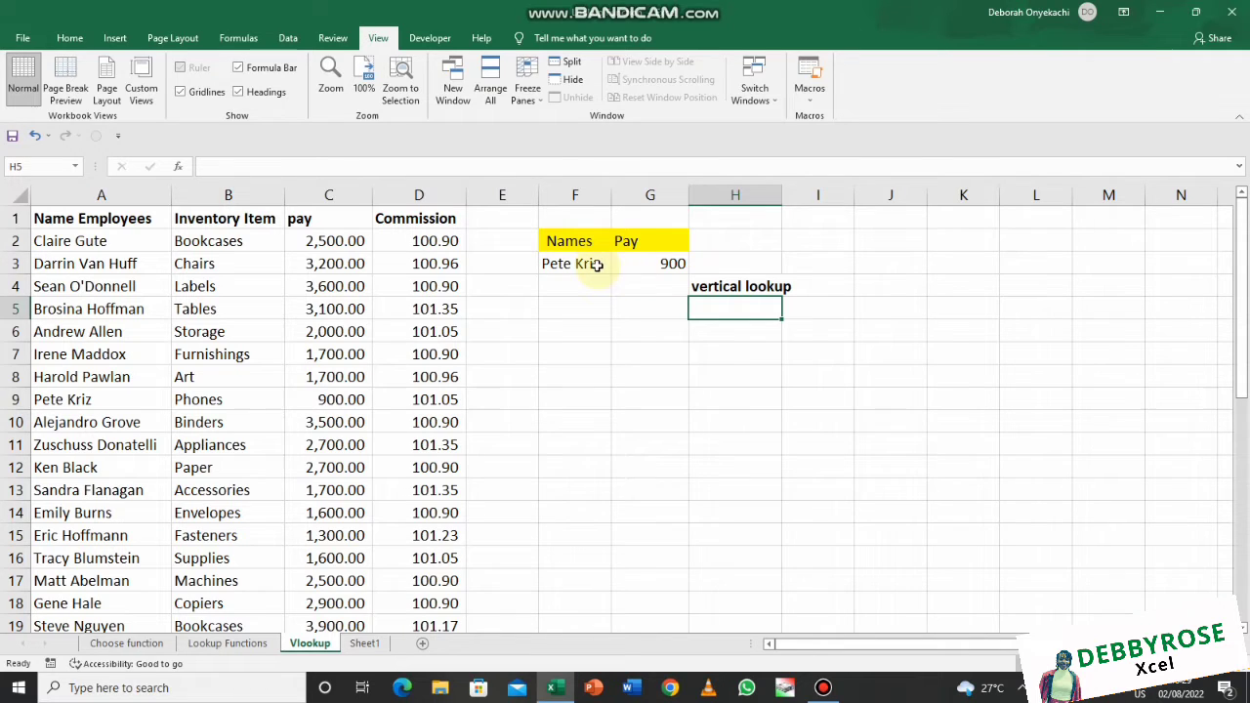
# Point out the sample name in F3, its employee in row 9, and the pay and name columns
pyautogui.click(596, 264)
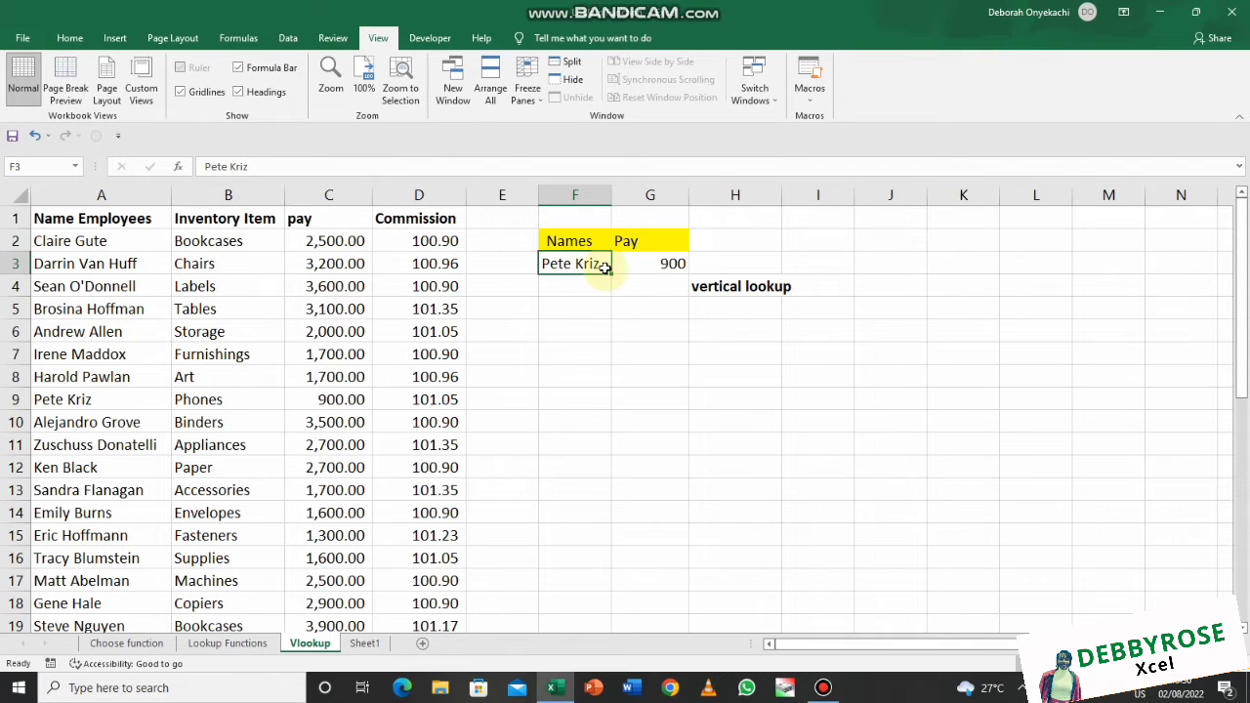
pyautogui.click(15, 400)
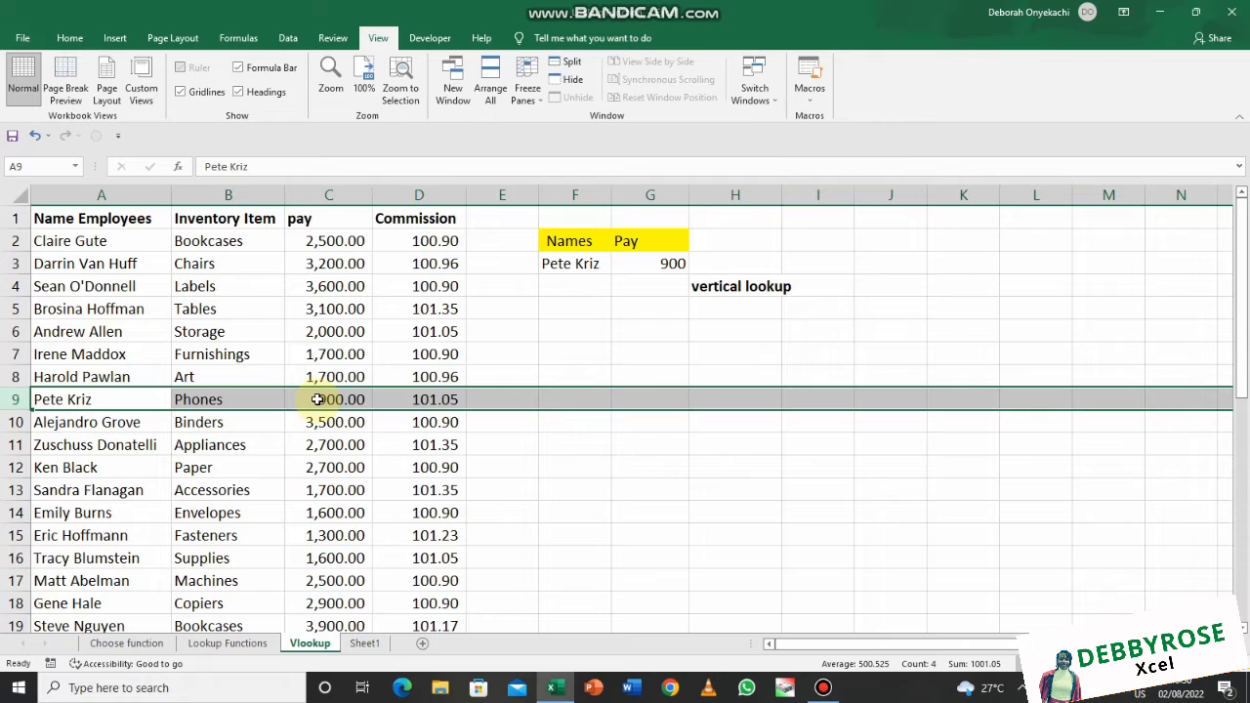
pyautogui.click(330, 195)
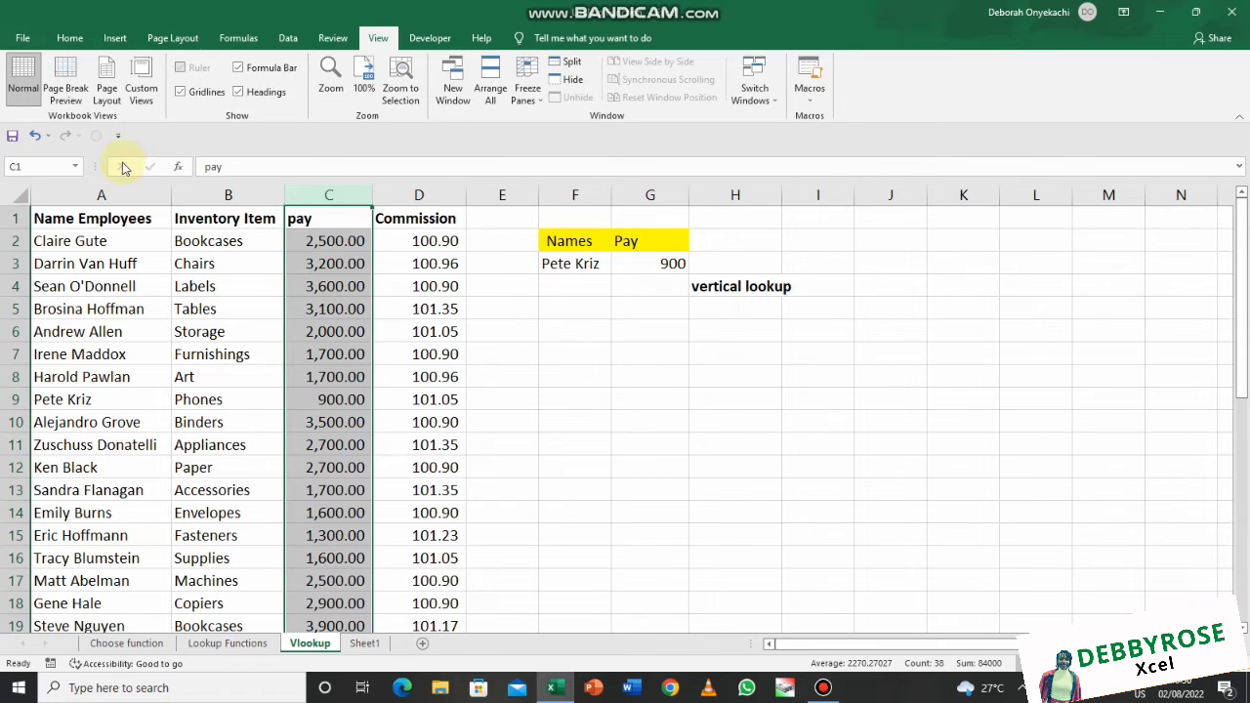
pyautogui.click(118, 195)
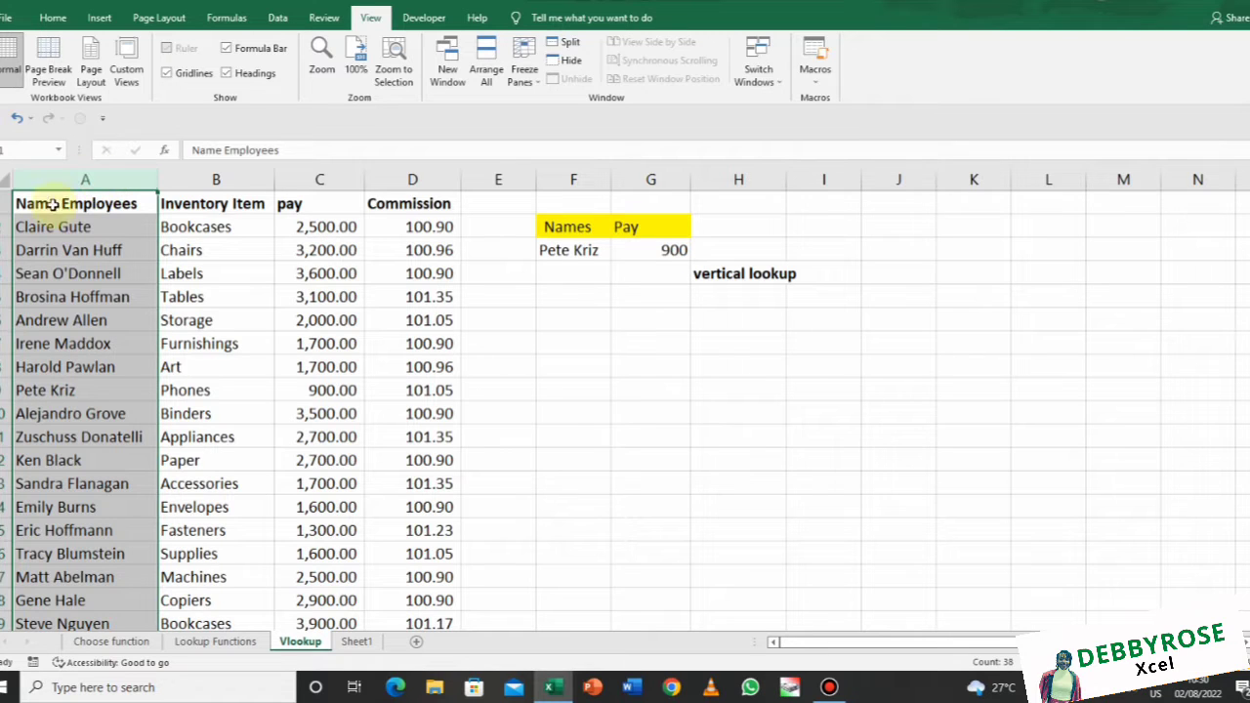
pyautogui.click(61, 250)
pyautogui.hotkey('shift', 'space')
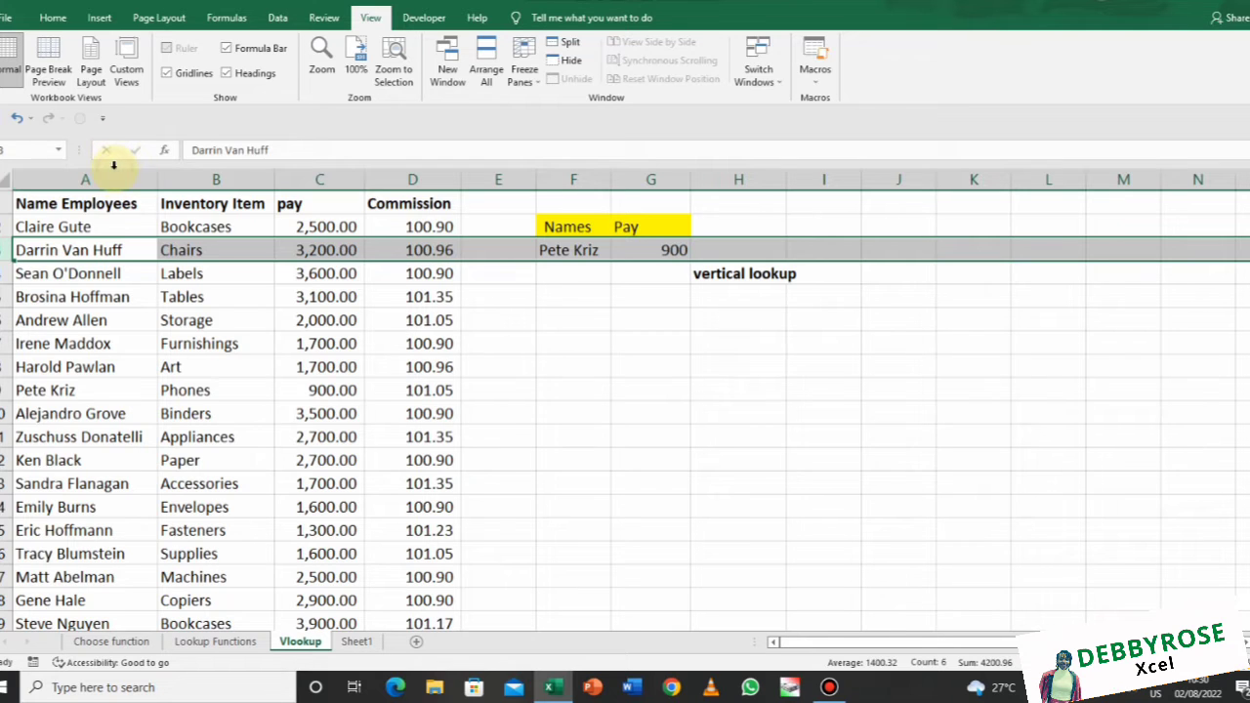
# Highlight the table's data columns, then select the sample name and pay in F3:G3
pyautogui.moveTo(114, 176); pyautogui.dragTo(204, 176)
pyautogui.click(327, 179)
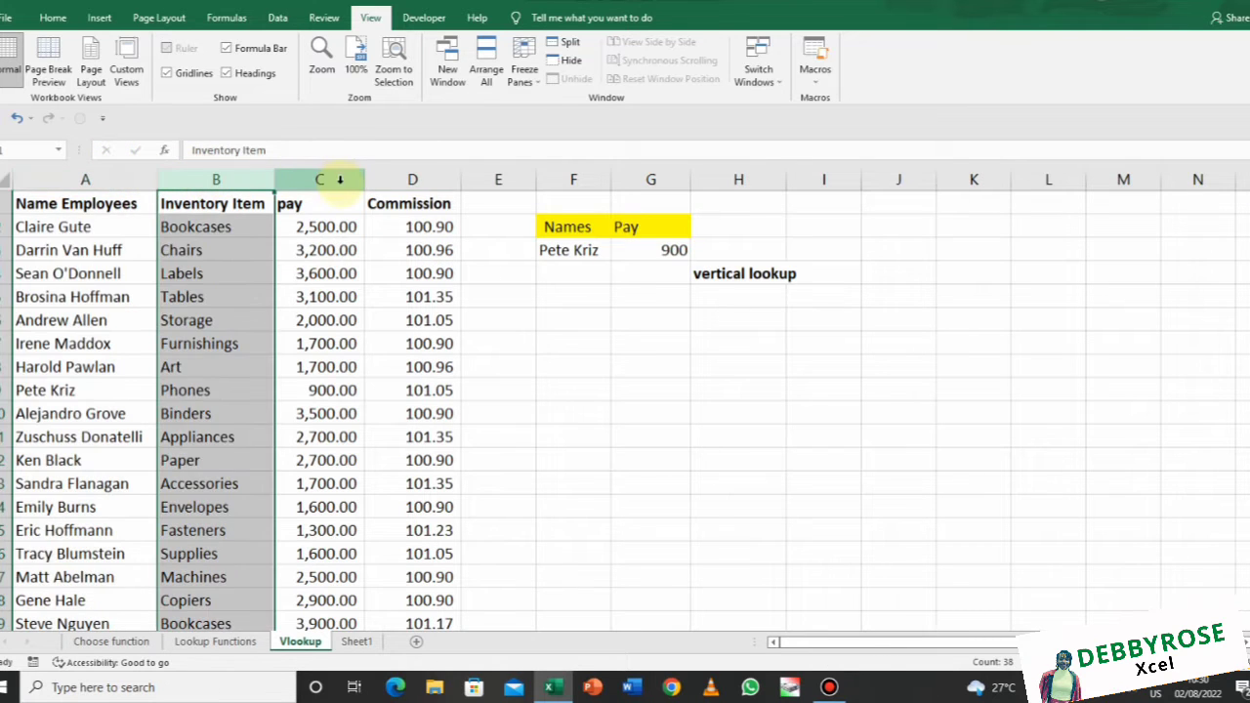
pyautogui.click(393, 178)
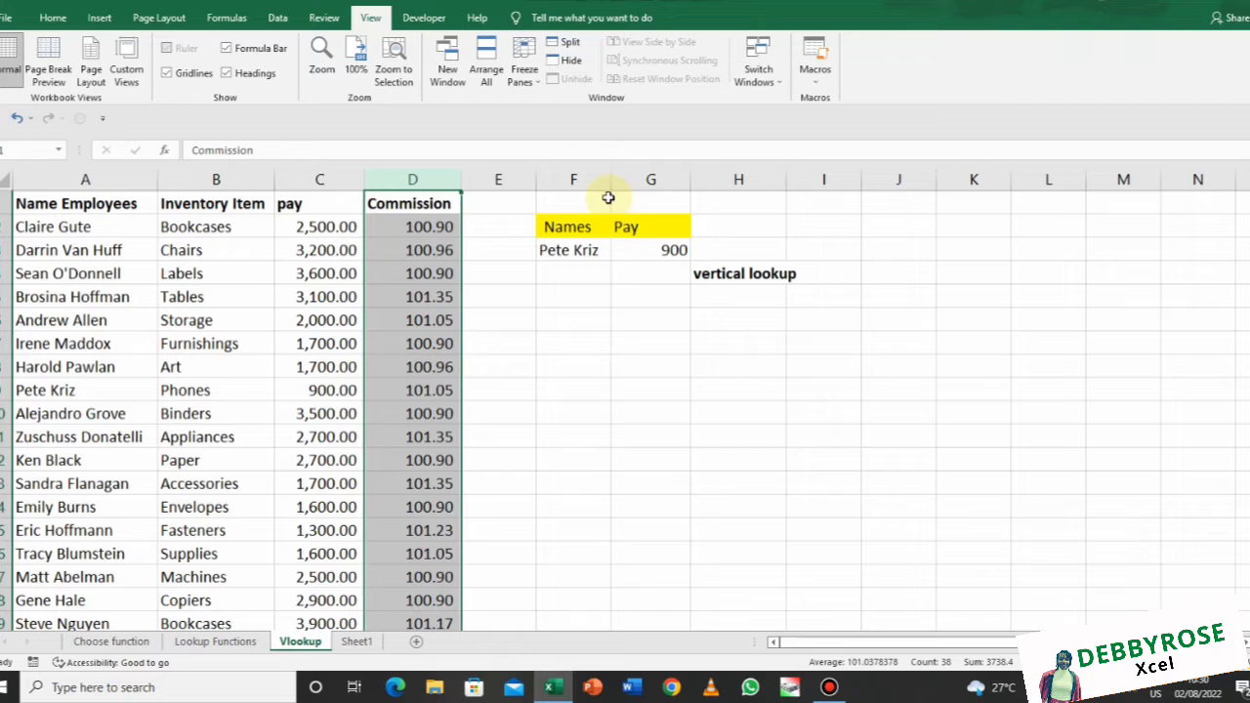
pyautogui.click(592, 246)
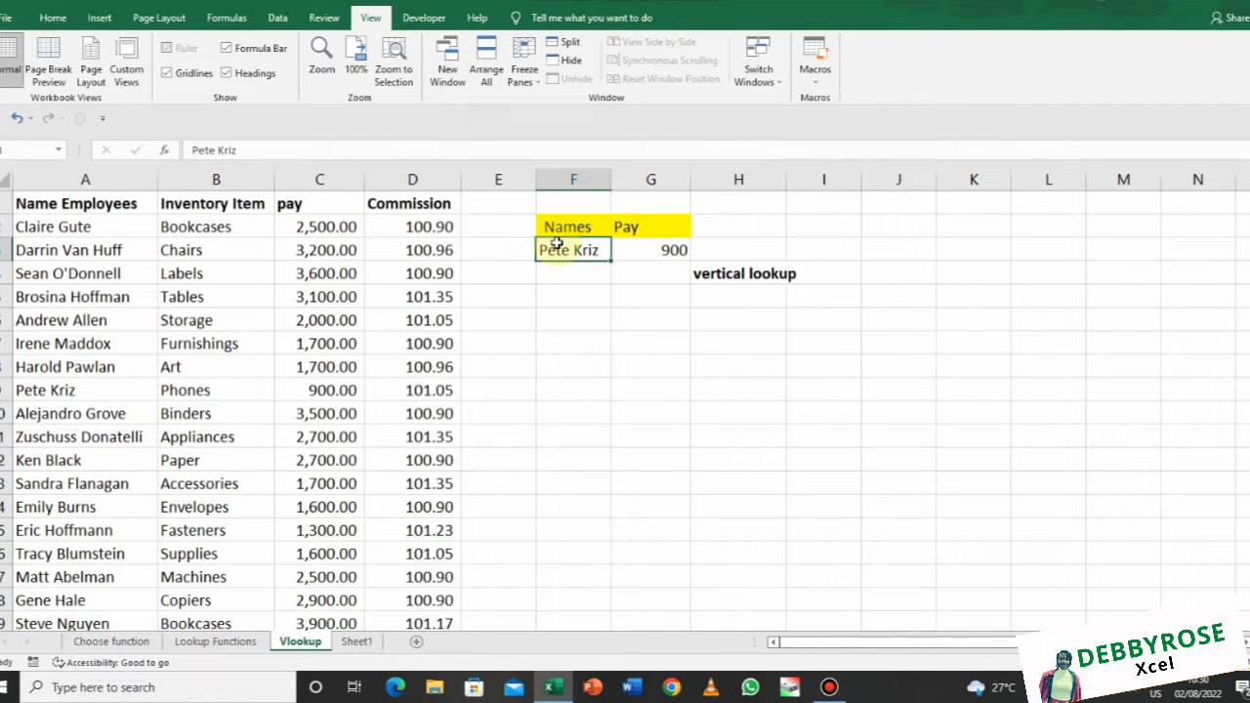
pyautogui.moveTo(555, 243); pyautogui.dragTo(681, 250)
# Clear F3:G3 and start =VLOOKUP(A2, in the Pay cell G3
pyautogui.press('Delete')
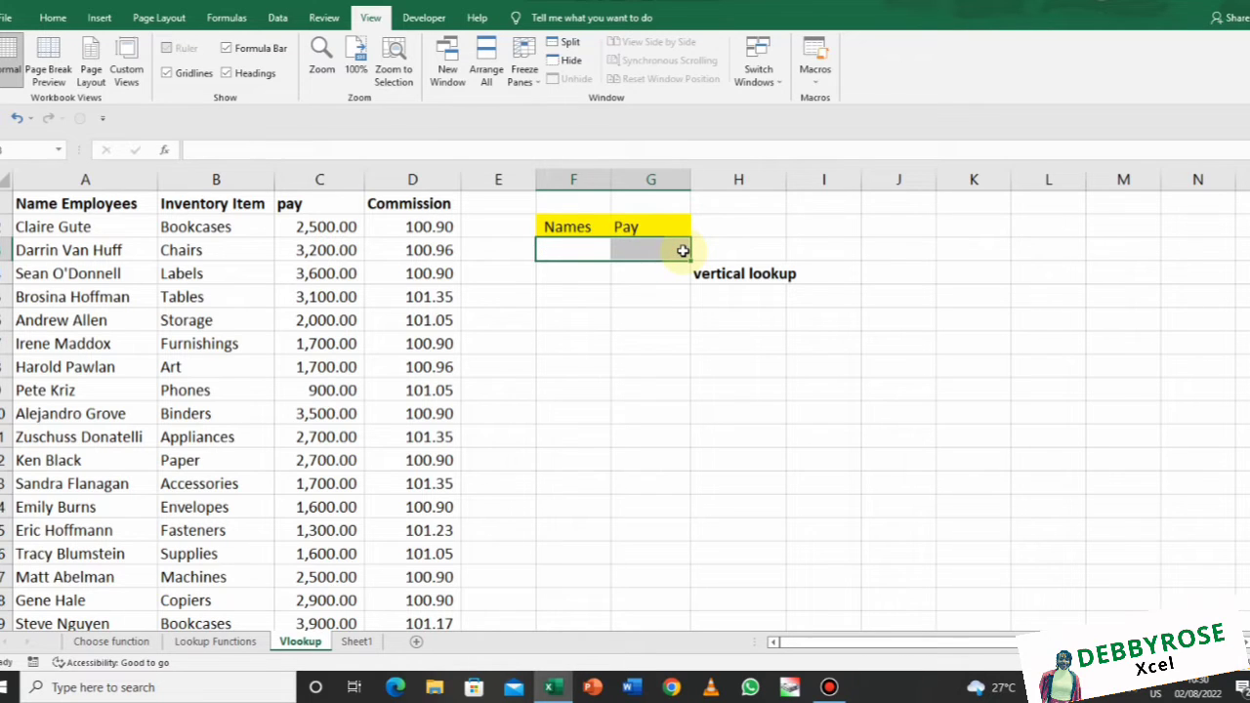
pyautogui.click(681, 249)
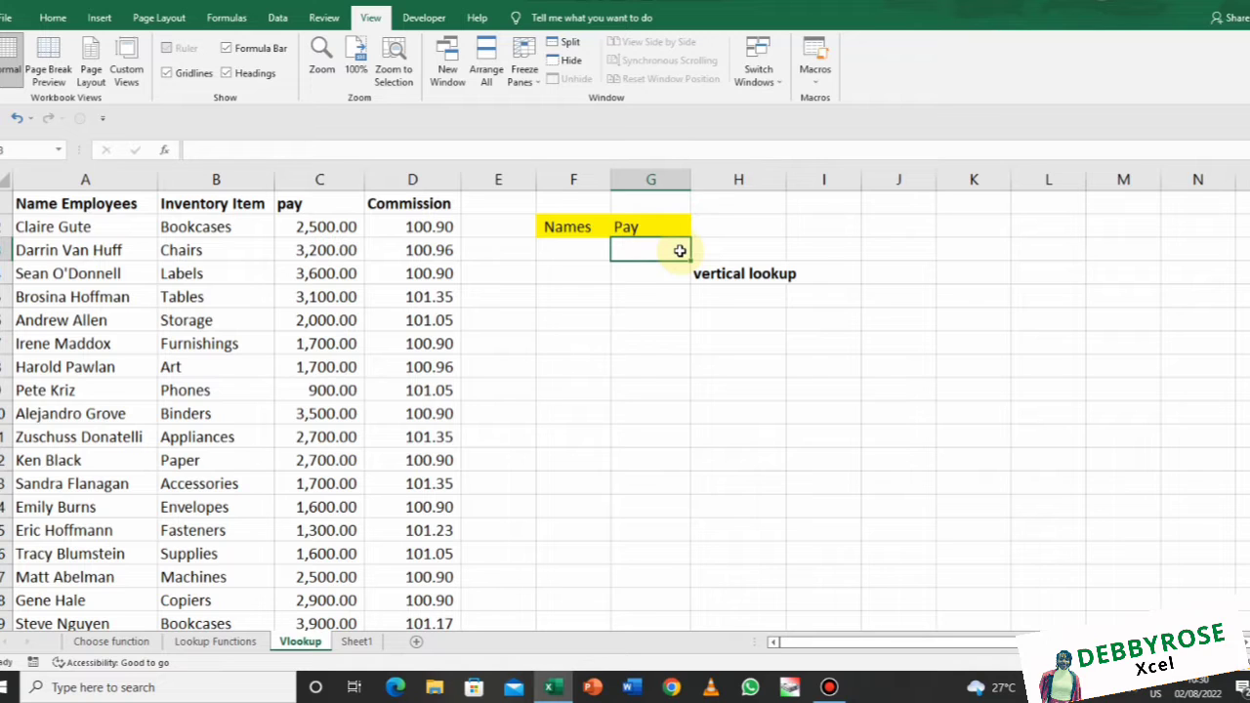
pyautogui.write('=')
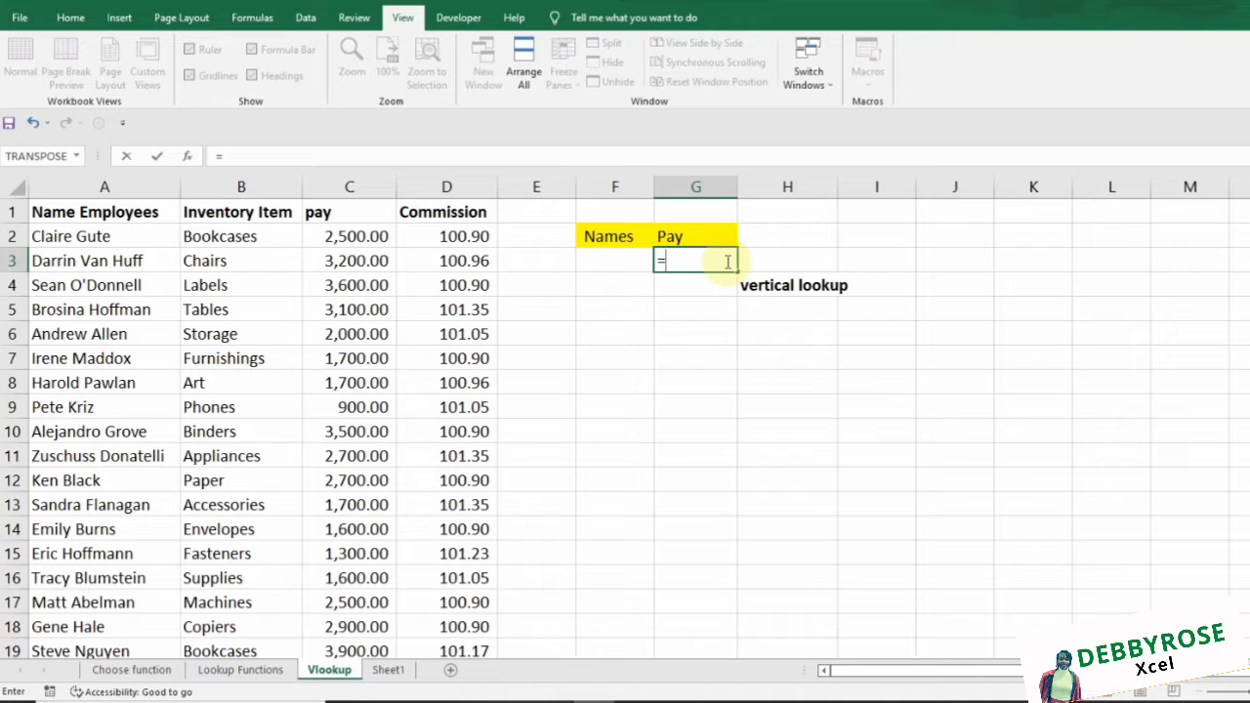
pyautogui.write('vlo')
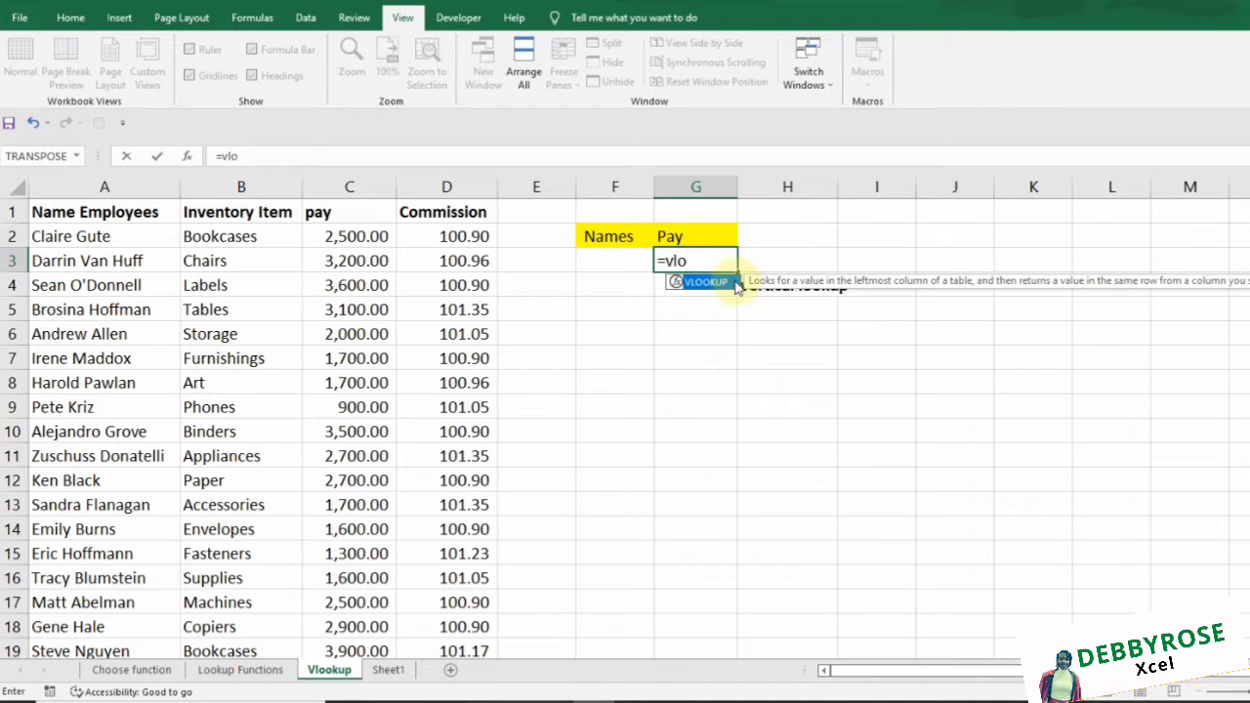
pyautogui.press('Tab')
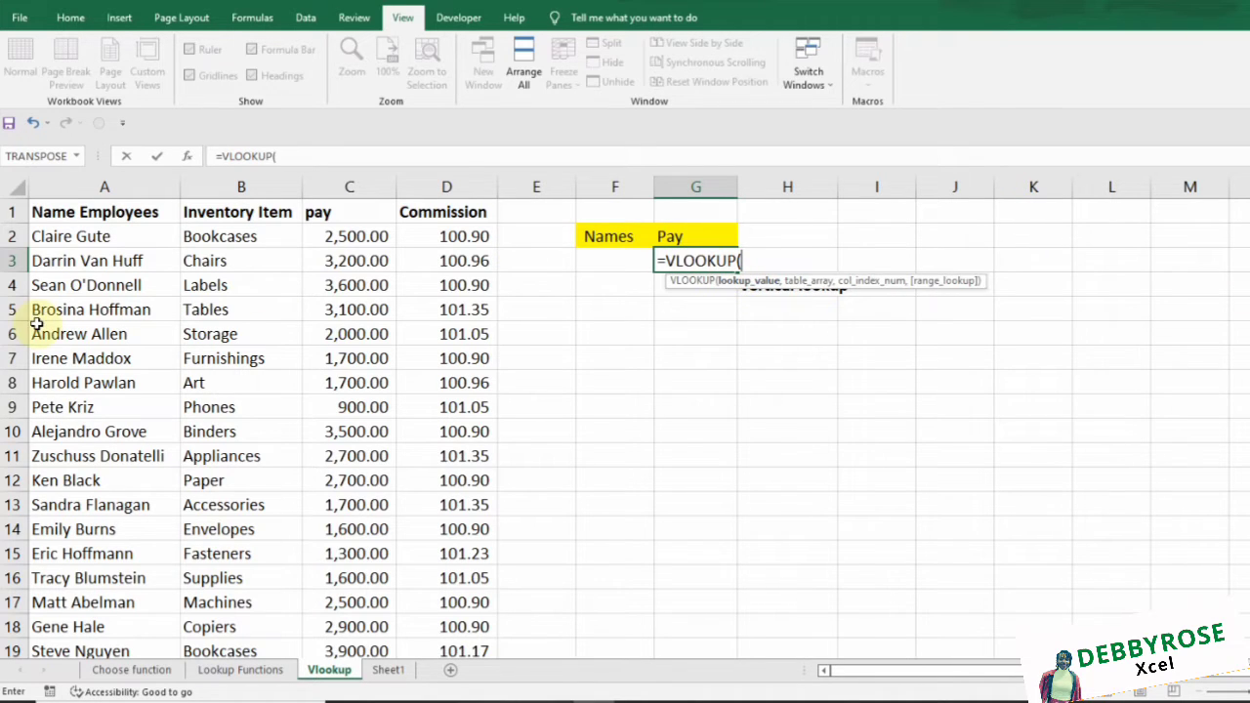
pyautogui.click(83, 236)
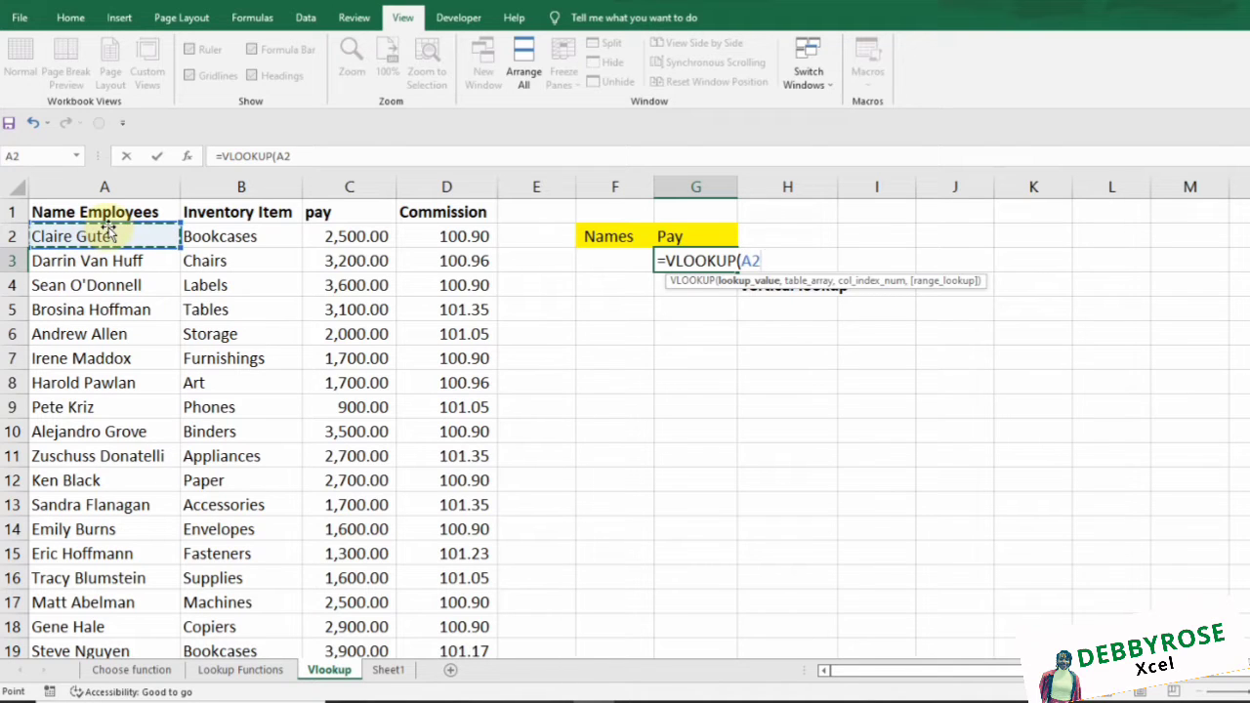
pyautogui.write(',')
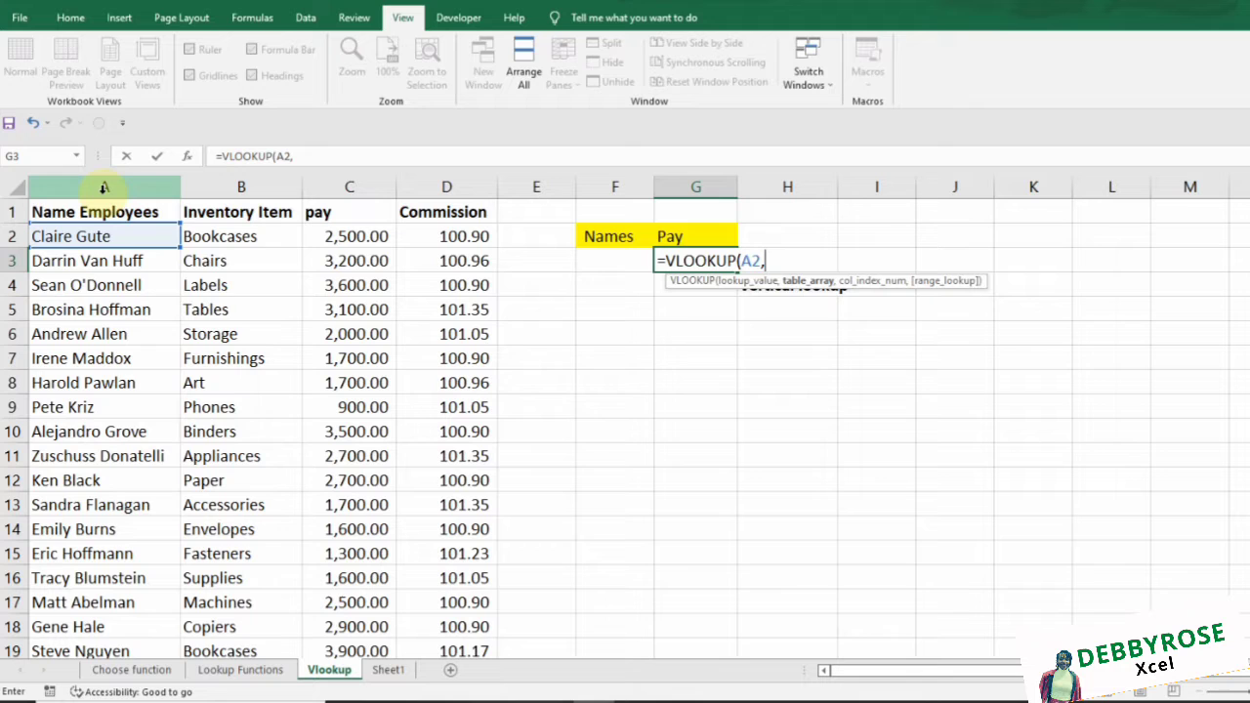
# Complete G3 as =VLOOKUP(A2,A:D,3,FALSE) so it returns 2500
pyautogui.moveTo(104, 186); pyautogui.dragTo(452, 235)
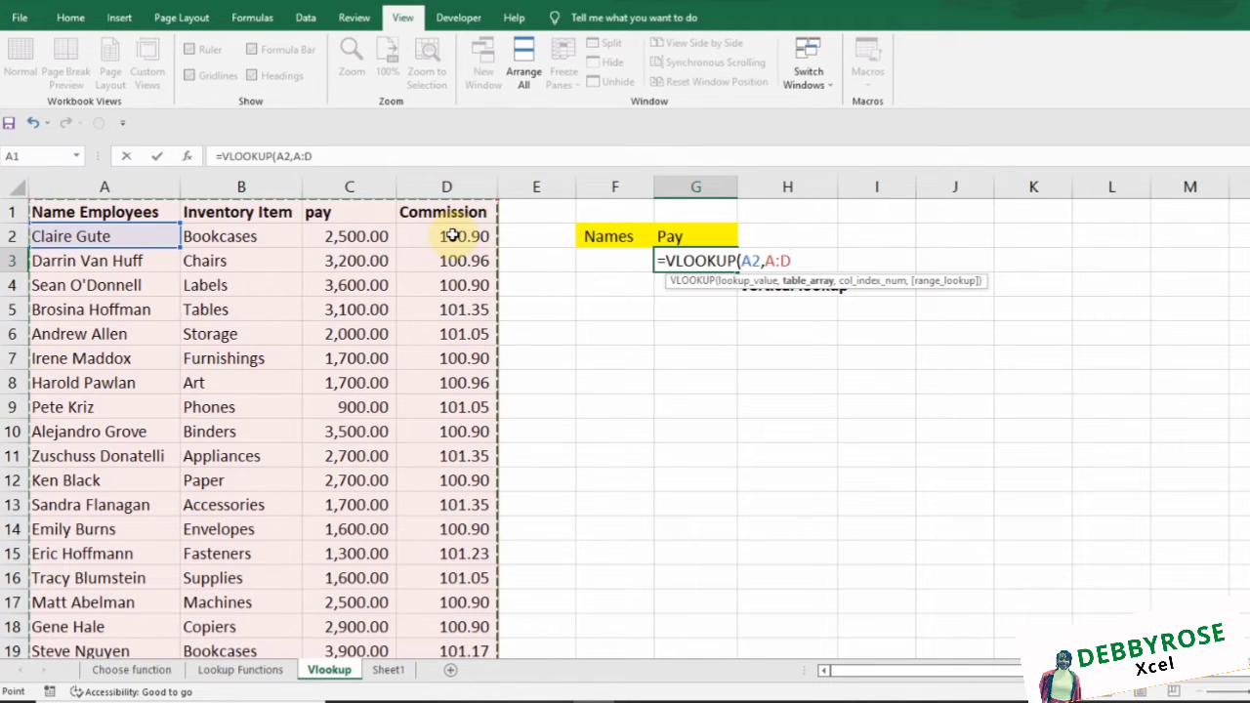
pyautogui.write(',3')
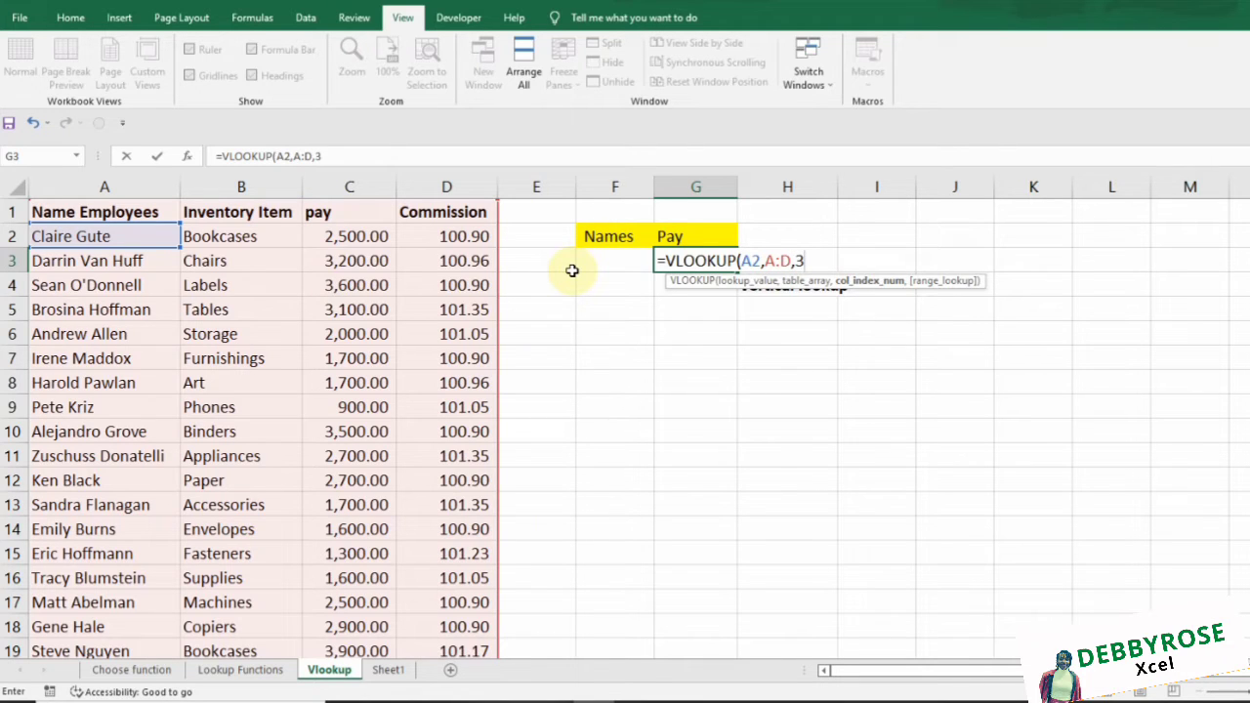
pyautogui.write(',')
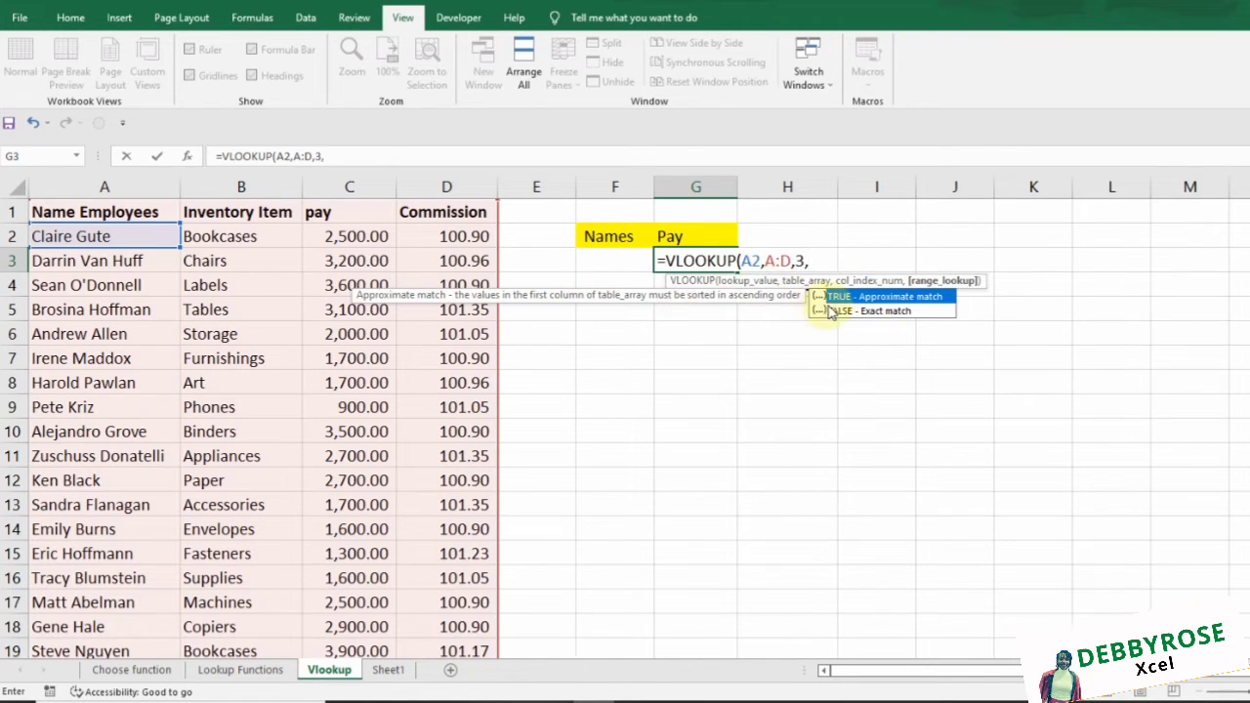
pyautogui.doubleClick(835, 311)
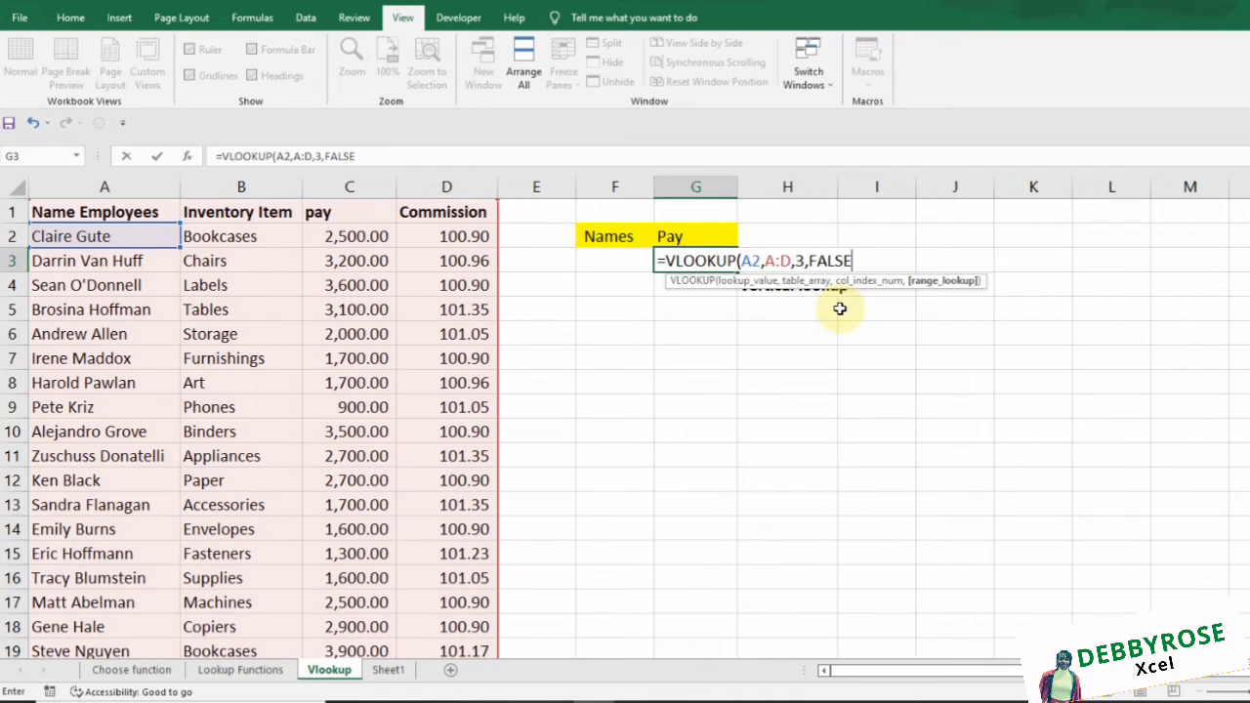
pyautogui.write(')')
pyautogui.press('Return')
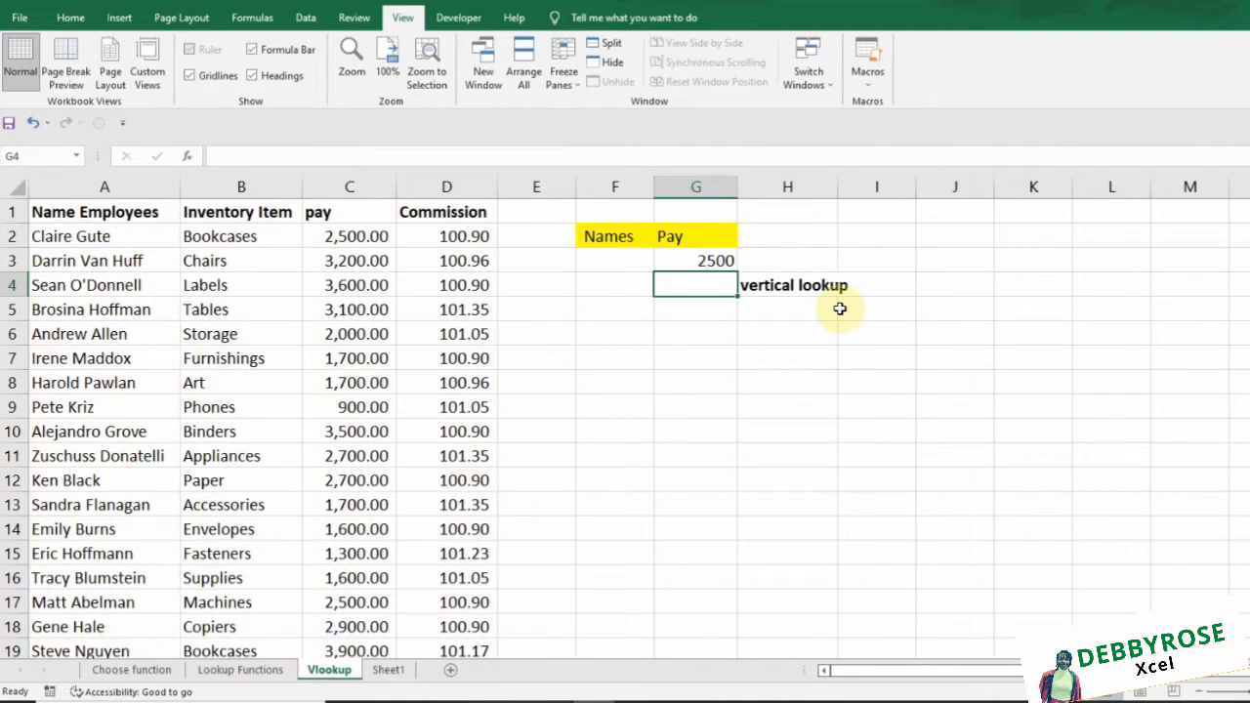
# Inspect G3's formula and its A2 lookup value, then put G3 in edit mode
pyautogui.click(728, 262)
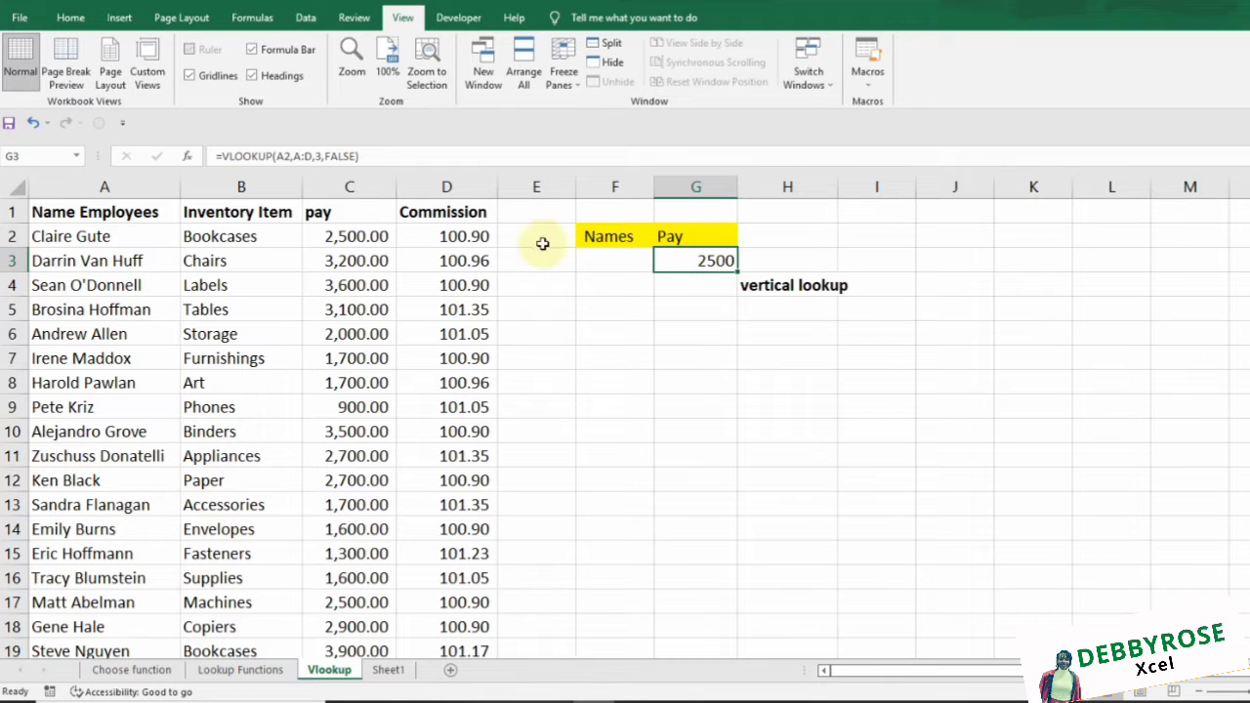
pyautogui.click(99, 237)
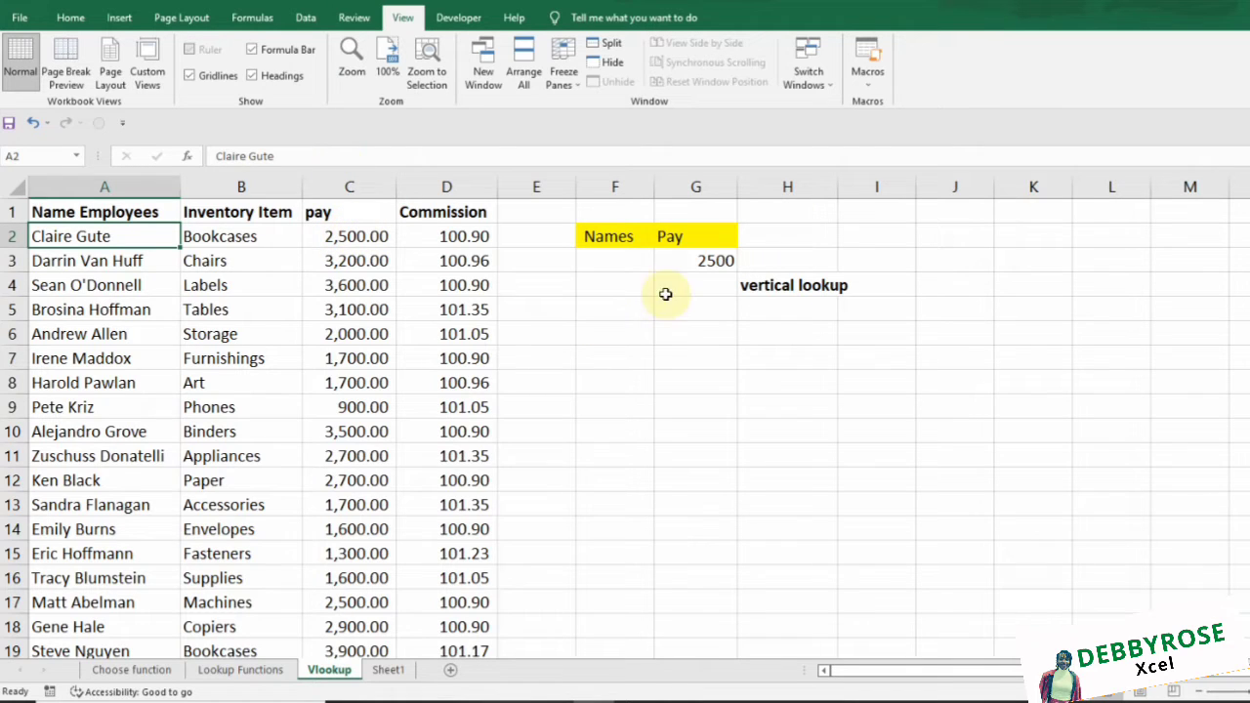
pyautogui.doubleClick(707, 261)
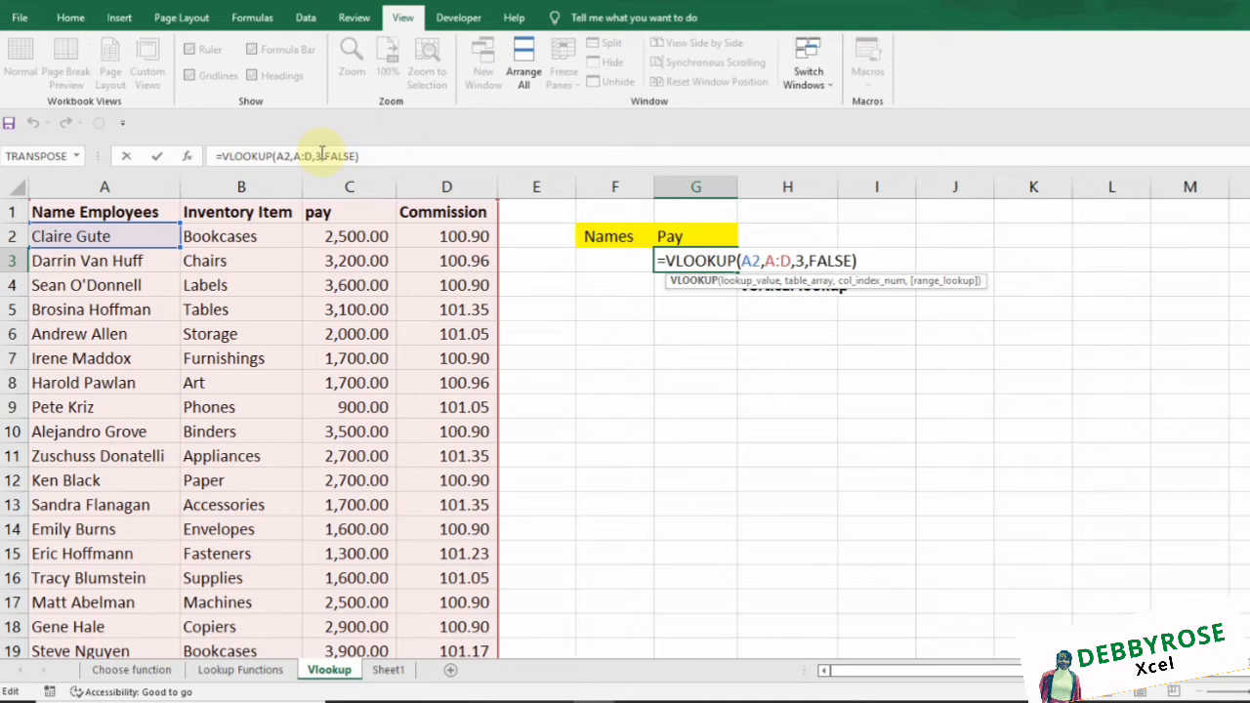
# Change the column index from 3 to 4 so G3 returns 100.9
pyautogui.click(321, 155)
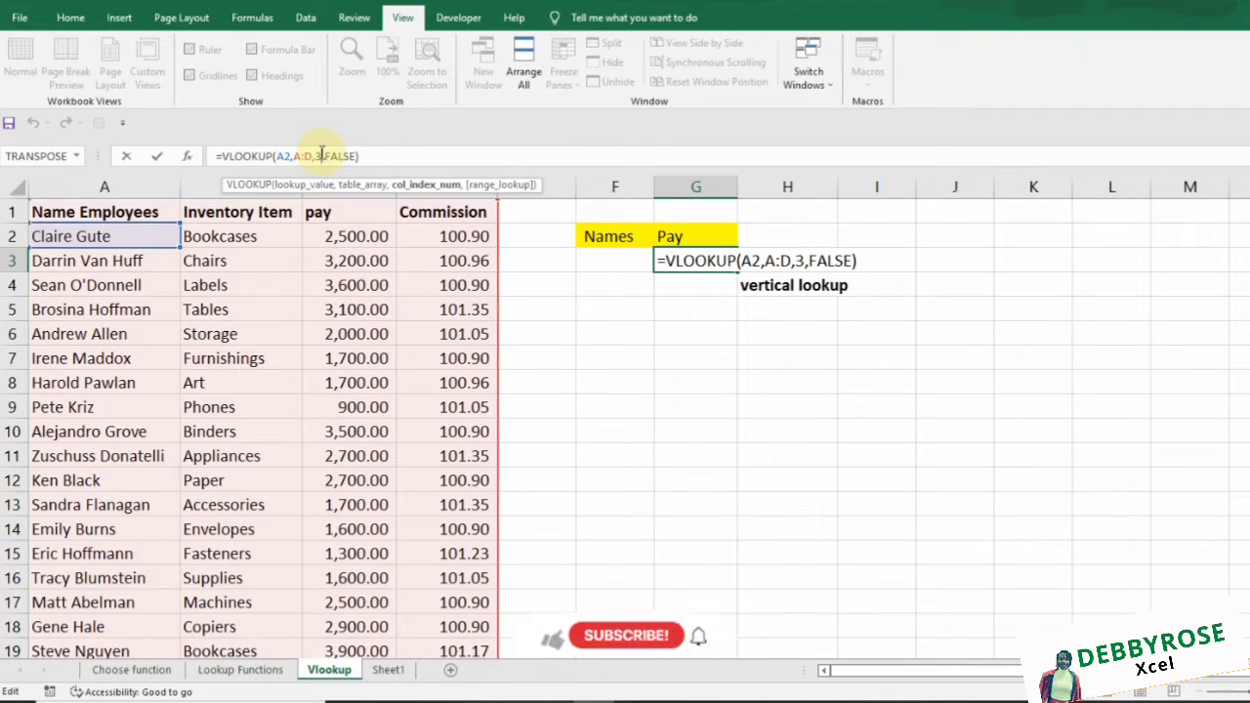
pyautogui.press('BackSpace')
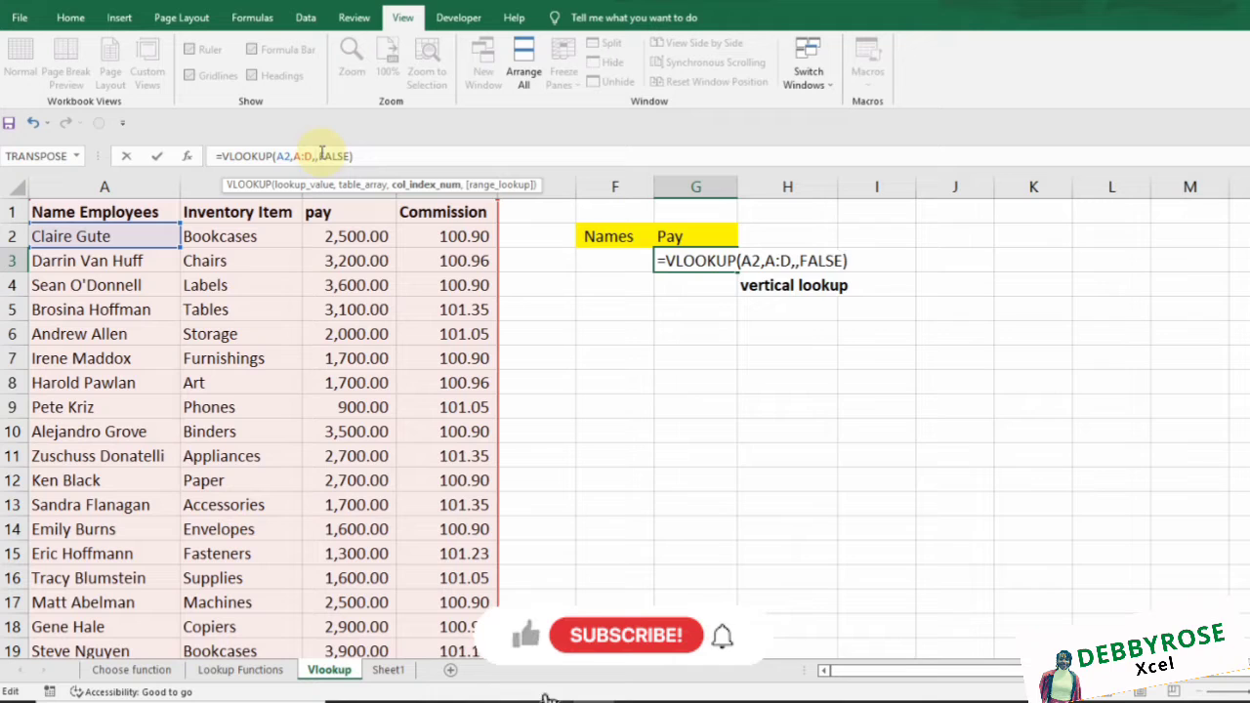
pyautogui.write('4')
pyautogui.press('Return')
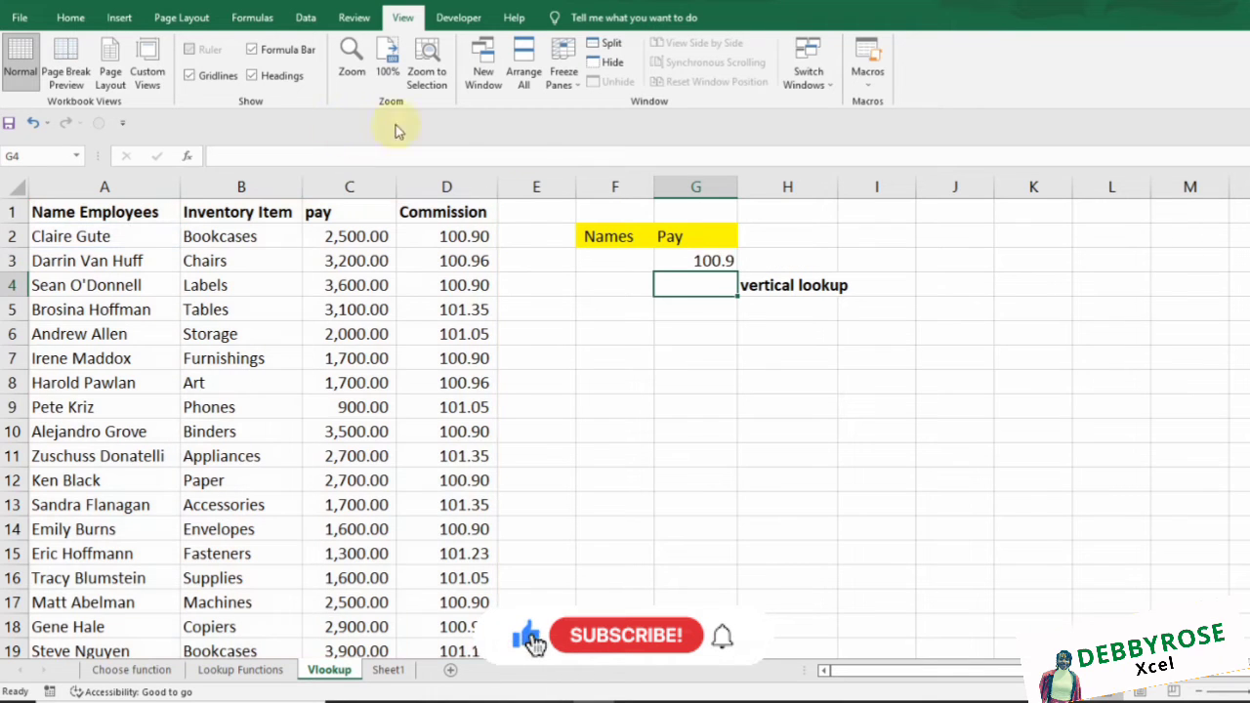
# Compare G3's result with the Commission value in D2 and reopen G3's formula
pyautogui.click(694, 262)
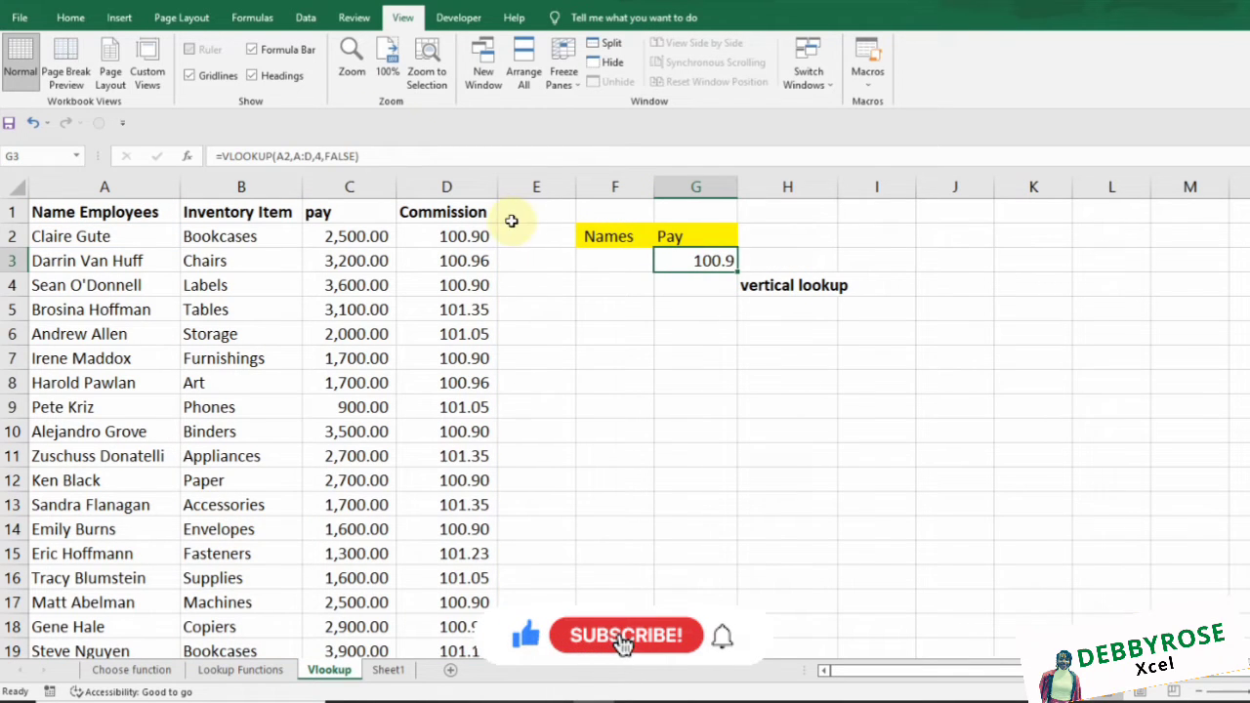
pyautogui.click(477, 233)
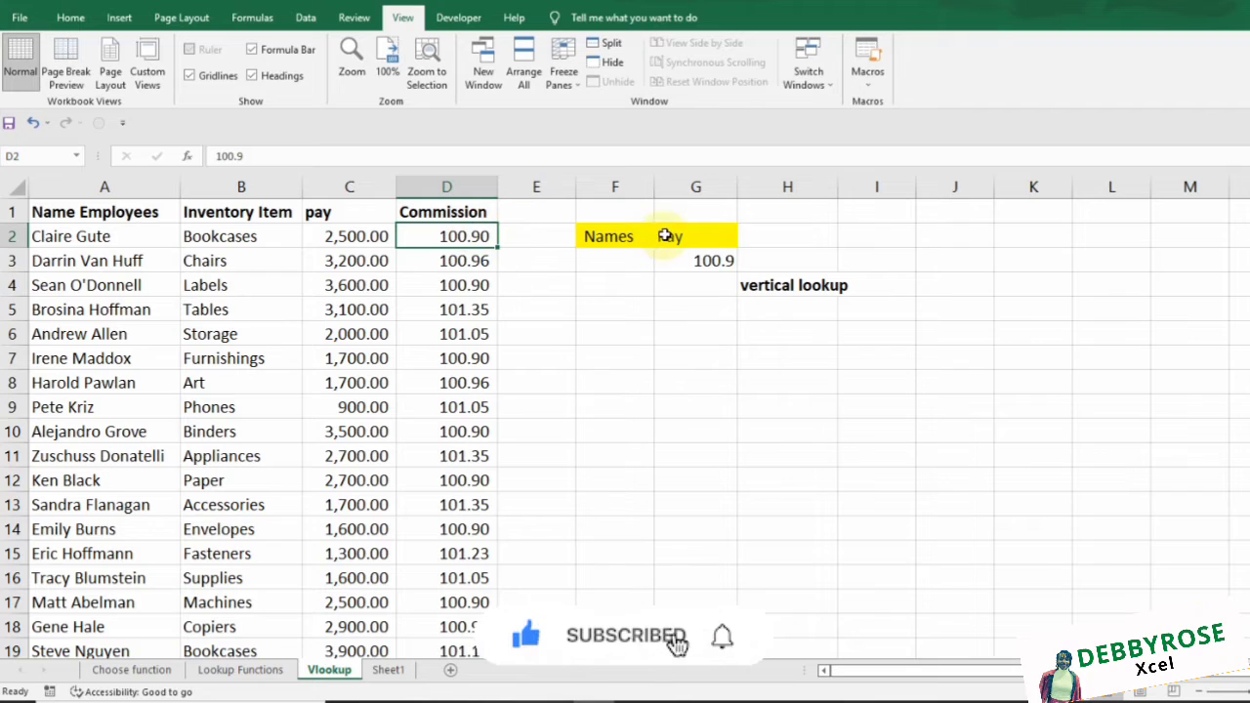
pyautogui.click(719, 260)
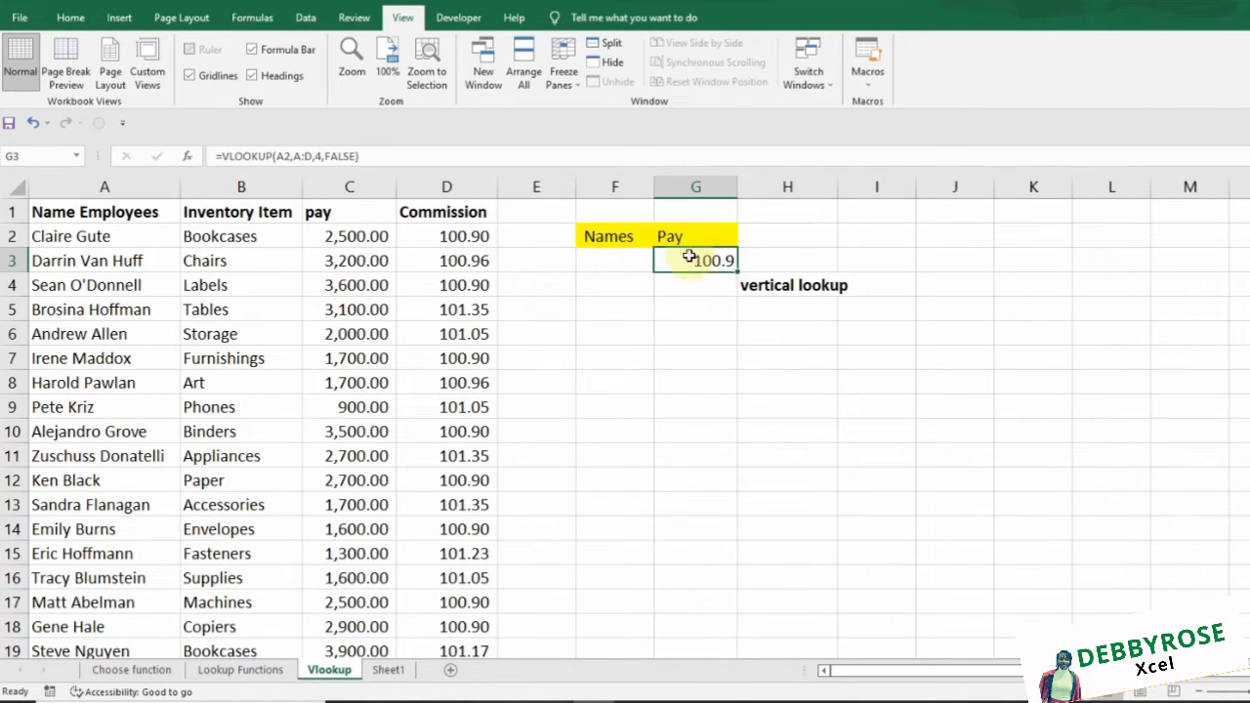
pyautogui.doubleClick(695, 260)
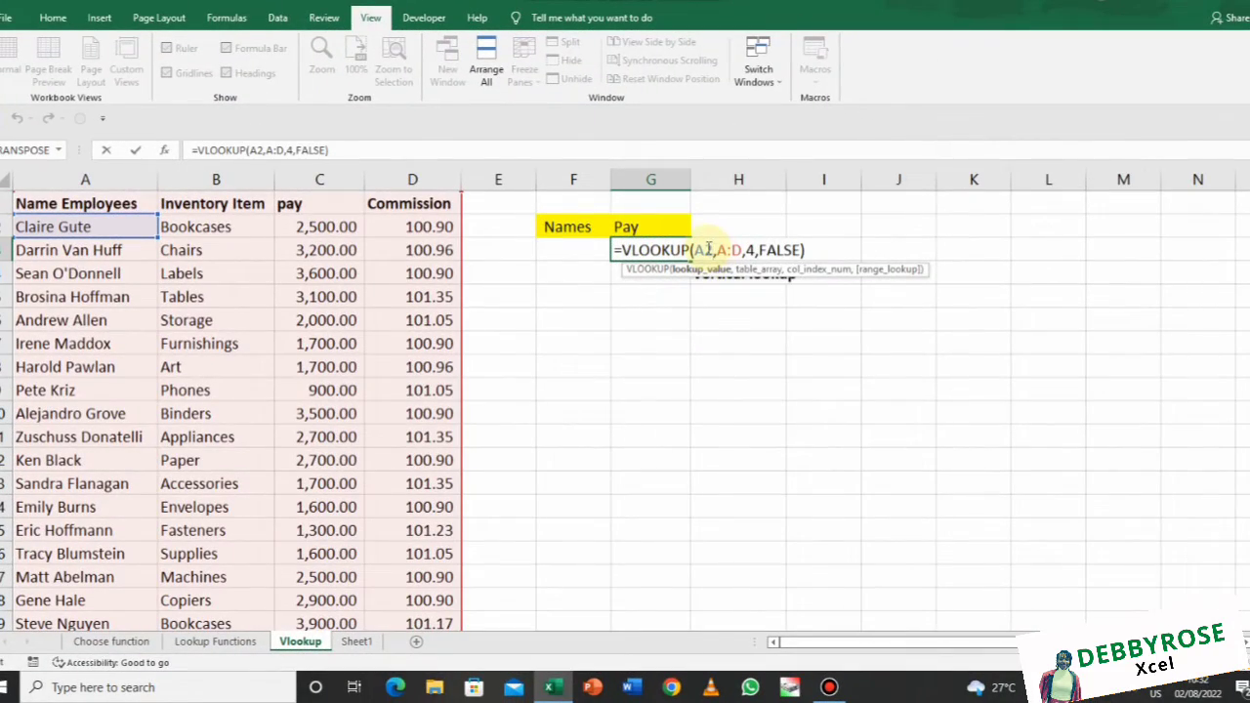
# Replace A2 with F3 as the lookup value, leaving G3 showing #N/A
pyautogui.doubleClick(706, 250)
pyautogui.press('BackSpace')
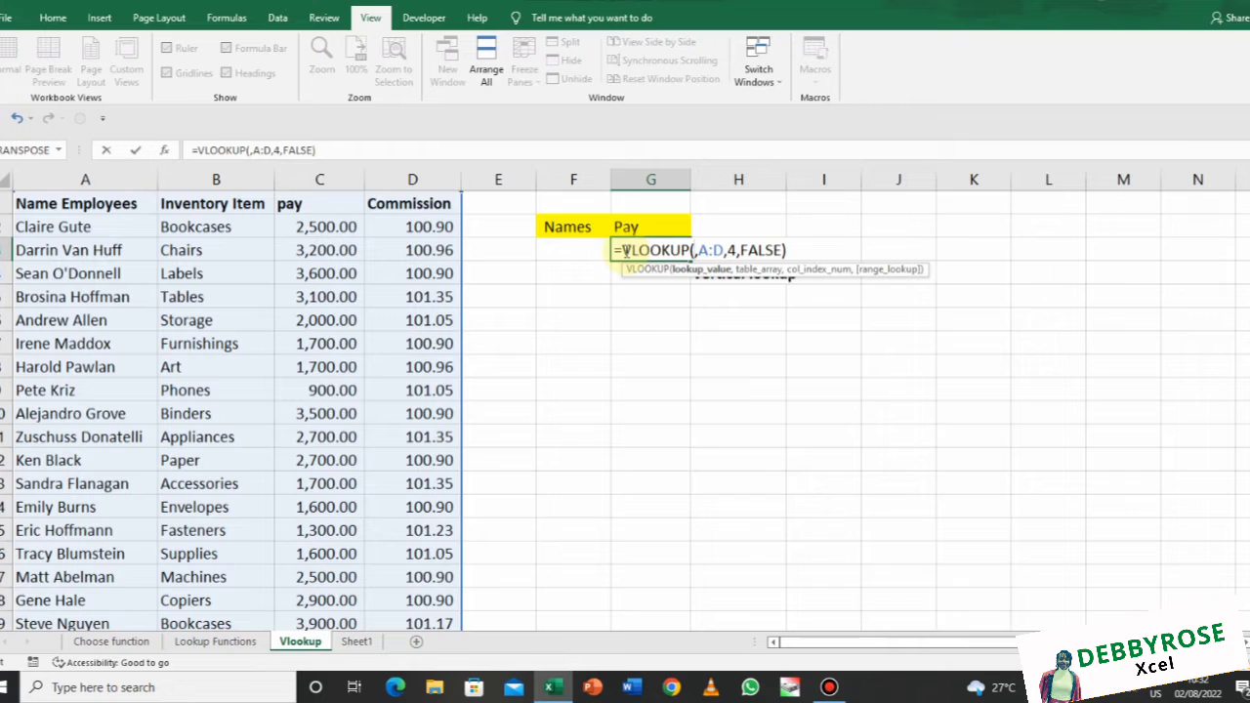
pyautogui.click(583, 251)
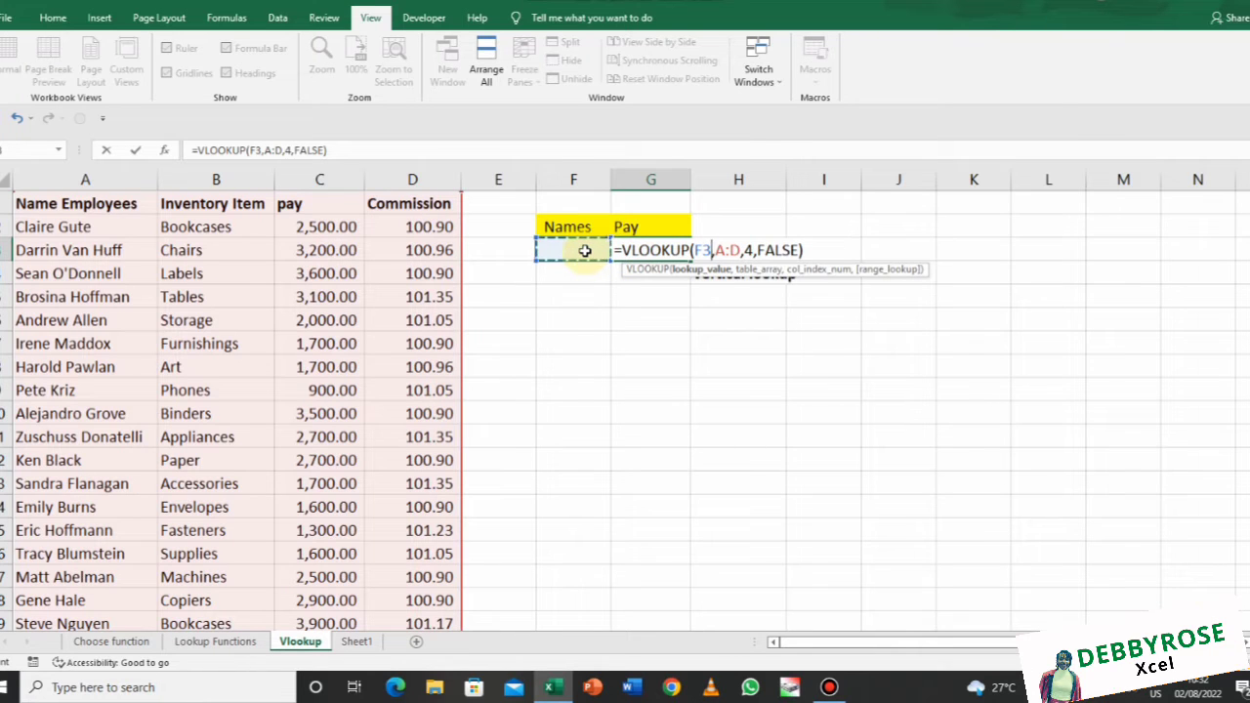
pyautogui.press('Return')
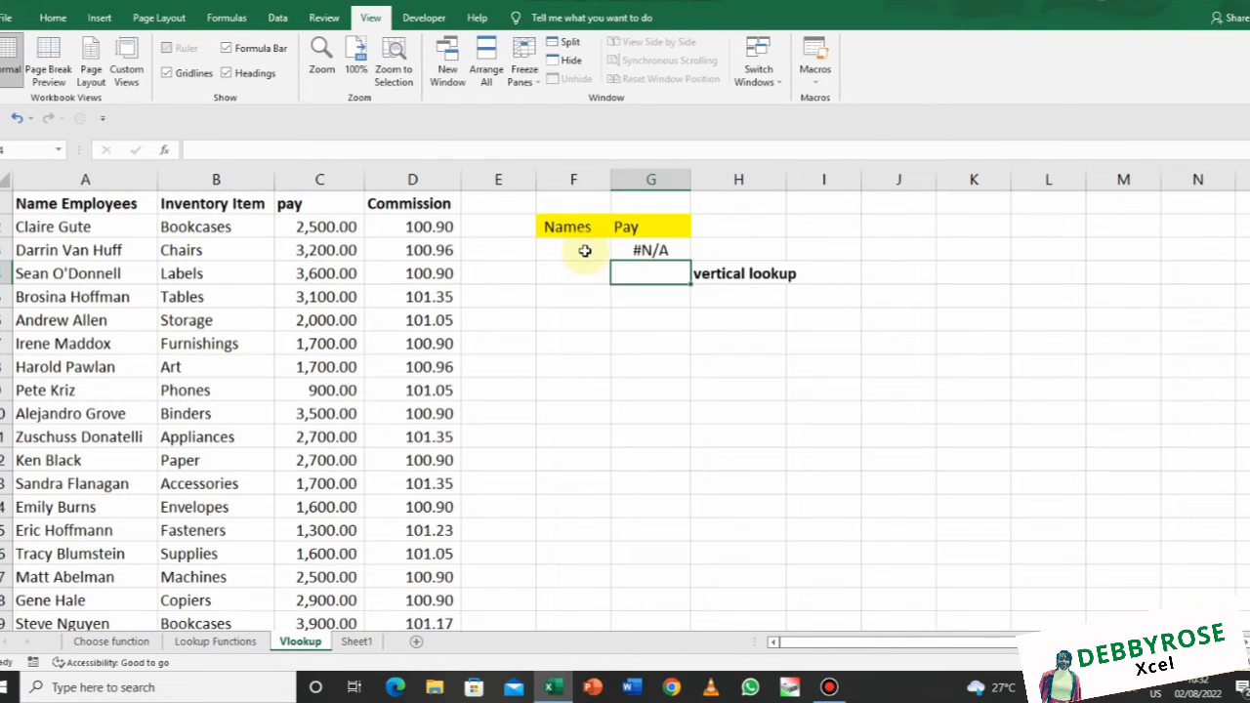
pyautogui.click(652, 249)
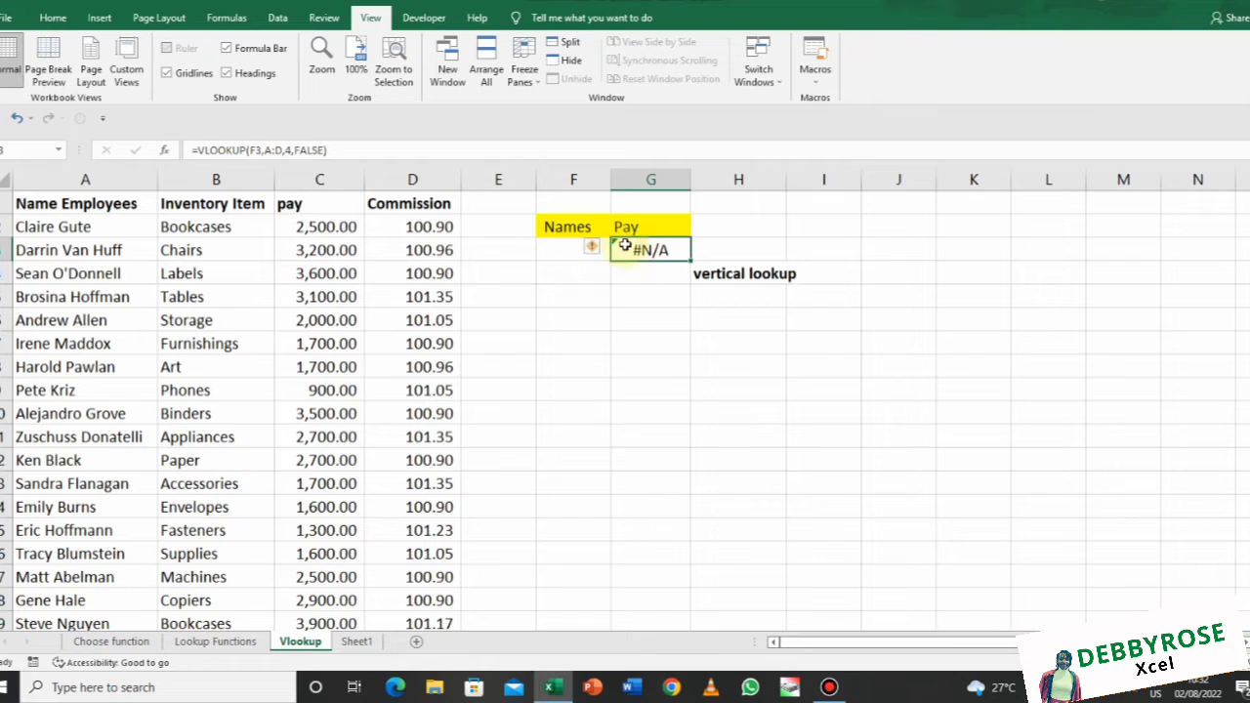
pyautogui.click(558, 245)
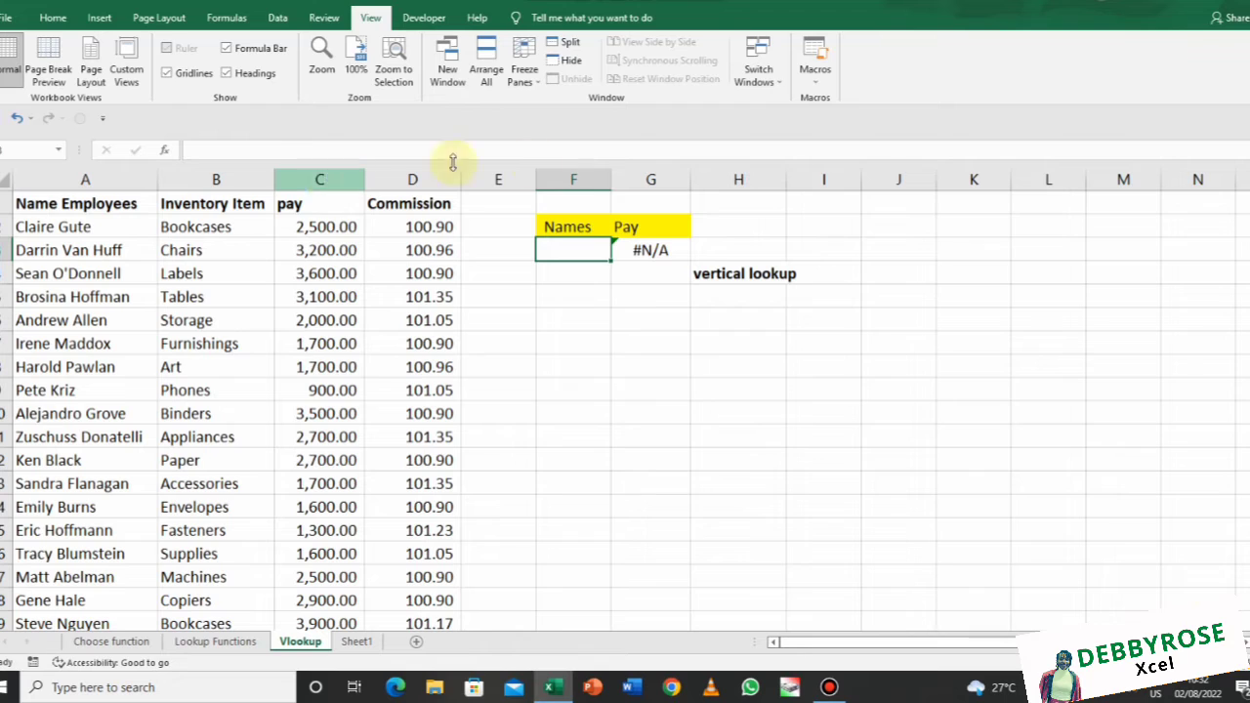
# Enter the first employee's name in the Names cell F3
pyautogui.click(662, 249)
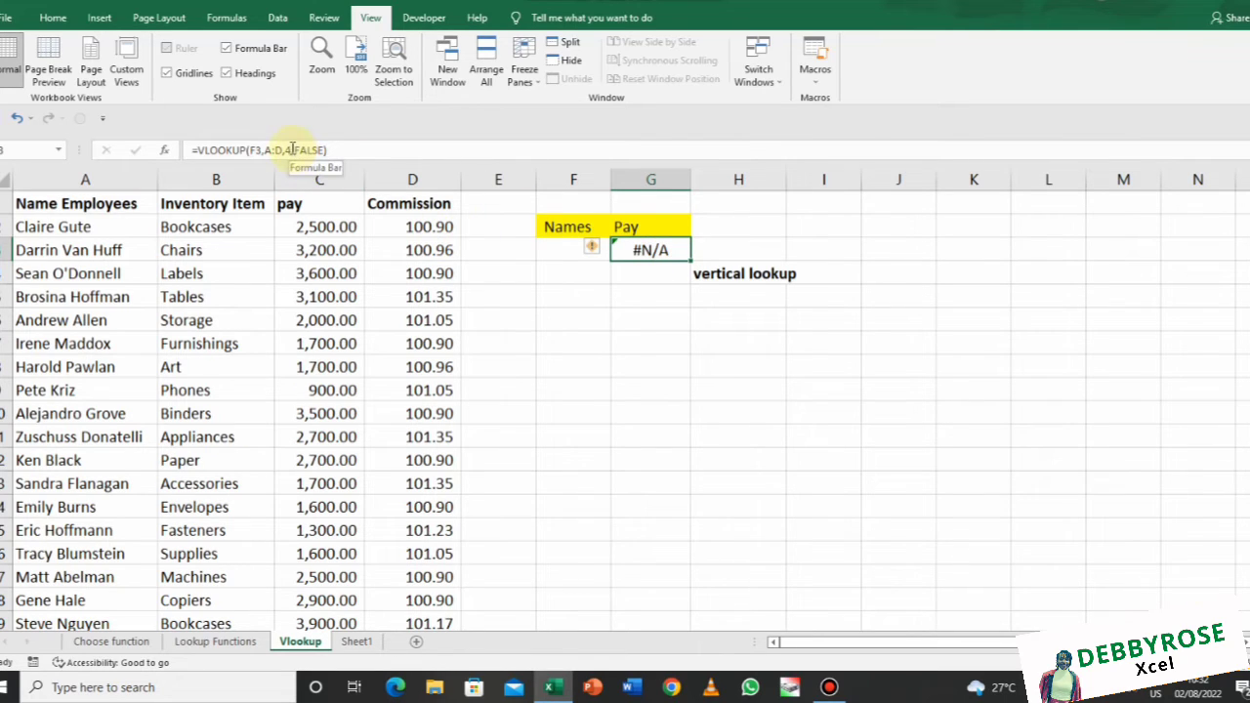
pyautogui.click(564, 248)
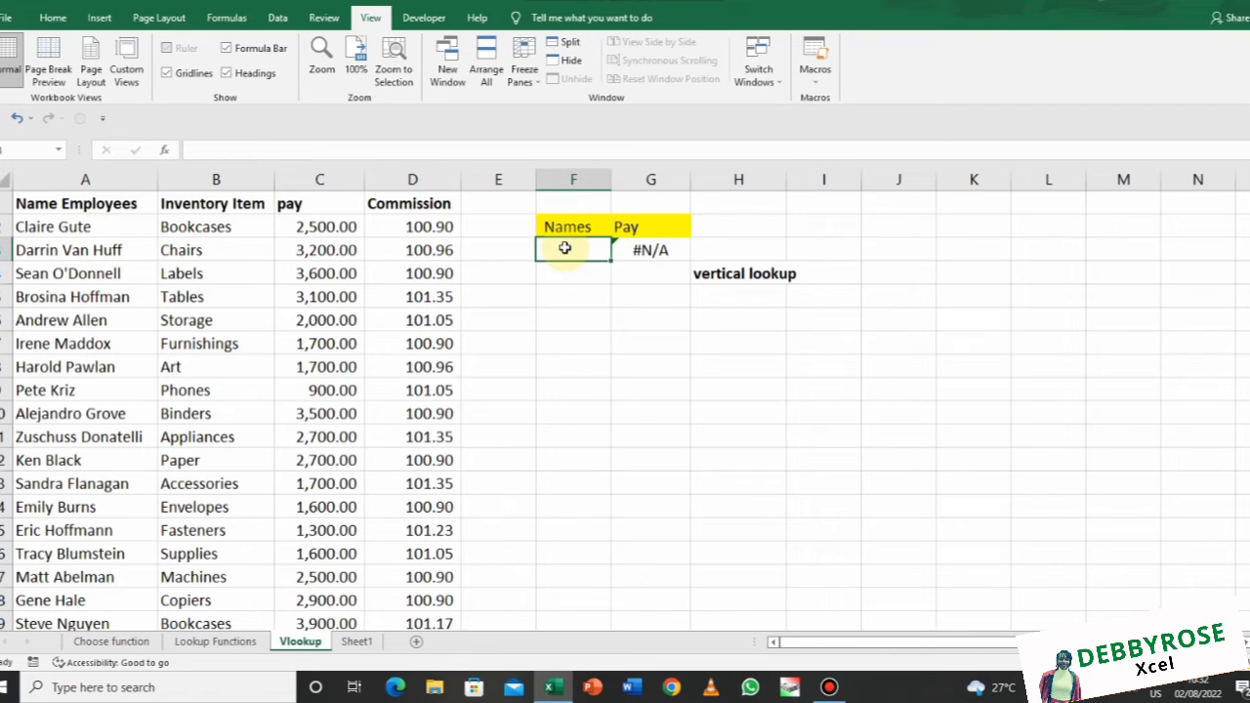
pyautogui.write('C')
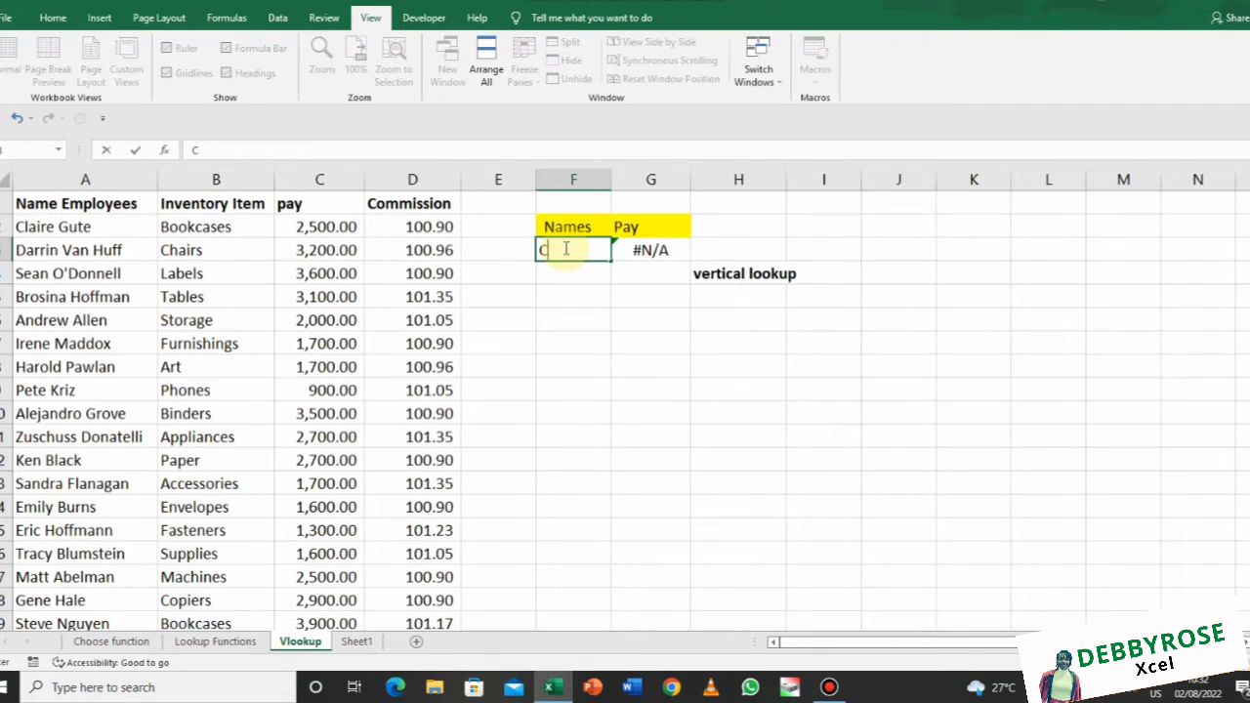
pyautogui.write('laire Gute')
pyautogui.press('Return')
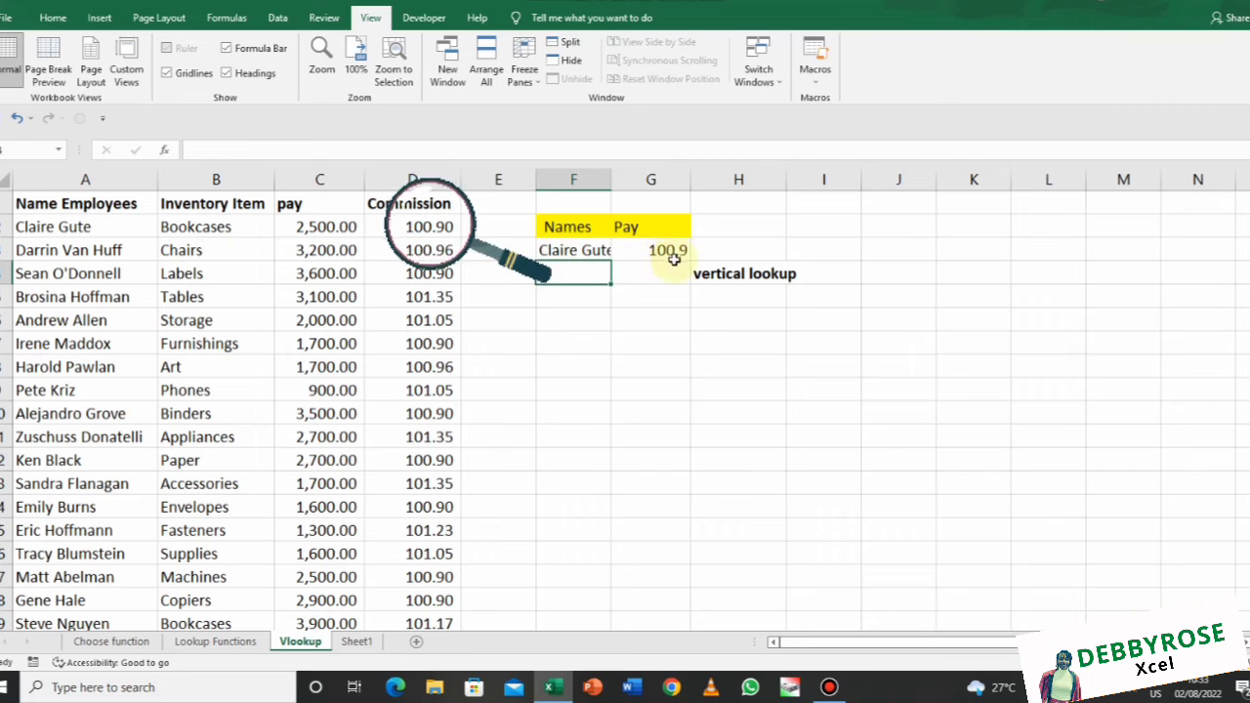
# Check G3's 100.9 result against the names column A and Commission column D
pyautogui.click(672, 250)
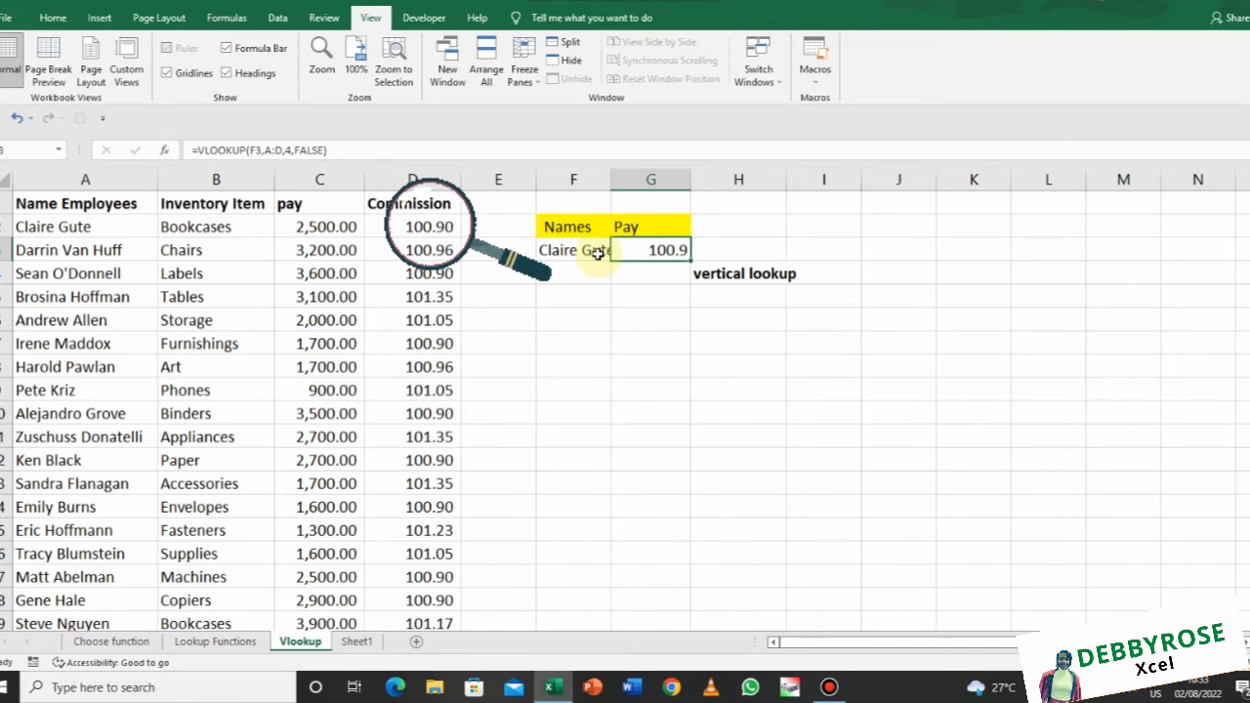
pyautogui.click(593, 251)
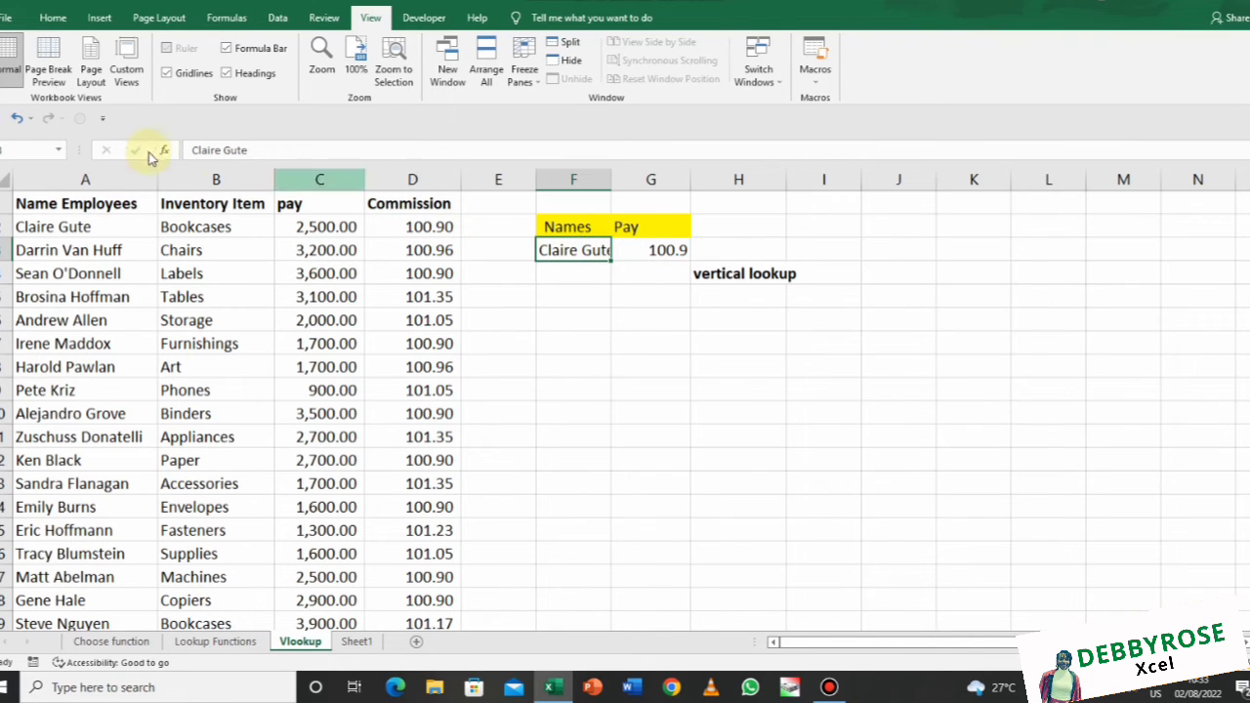
pyautogui.click(125, 171)
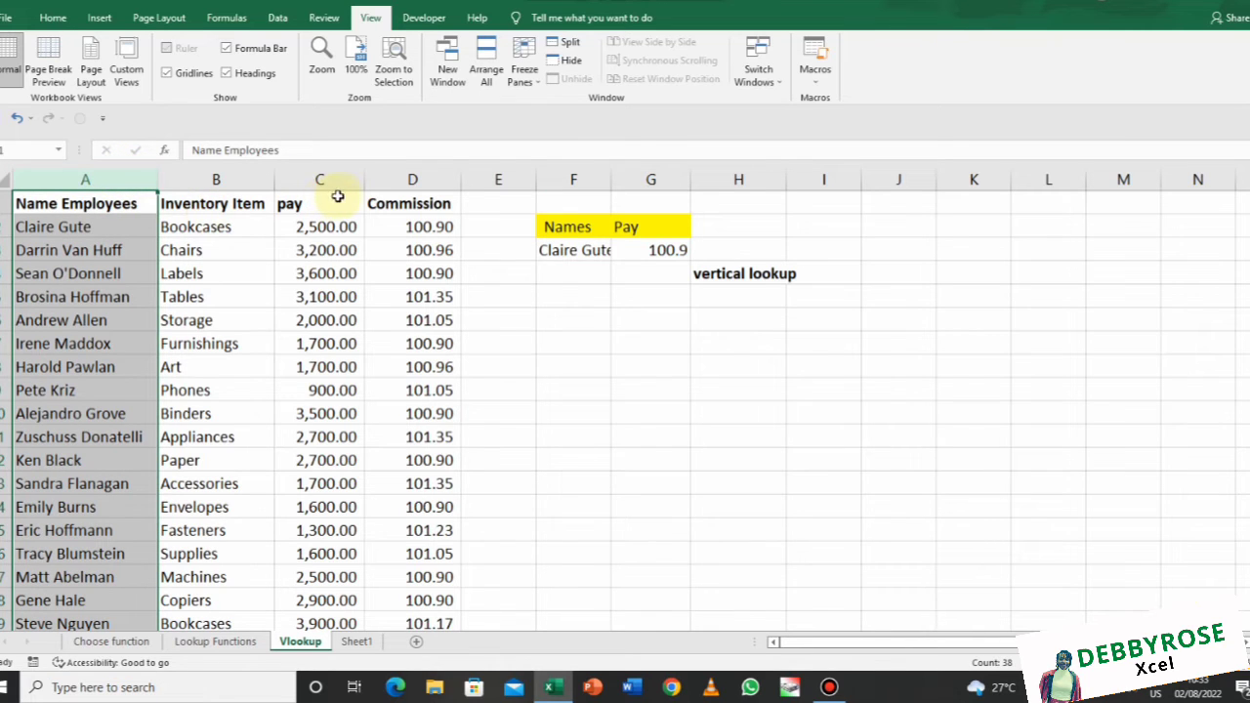
pyautogui.click(387, 179)
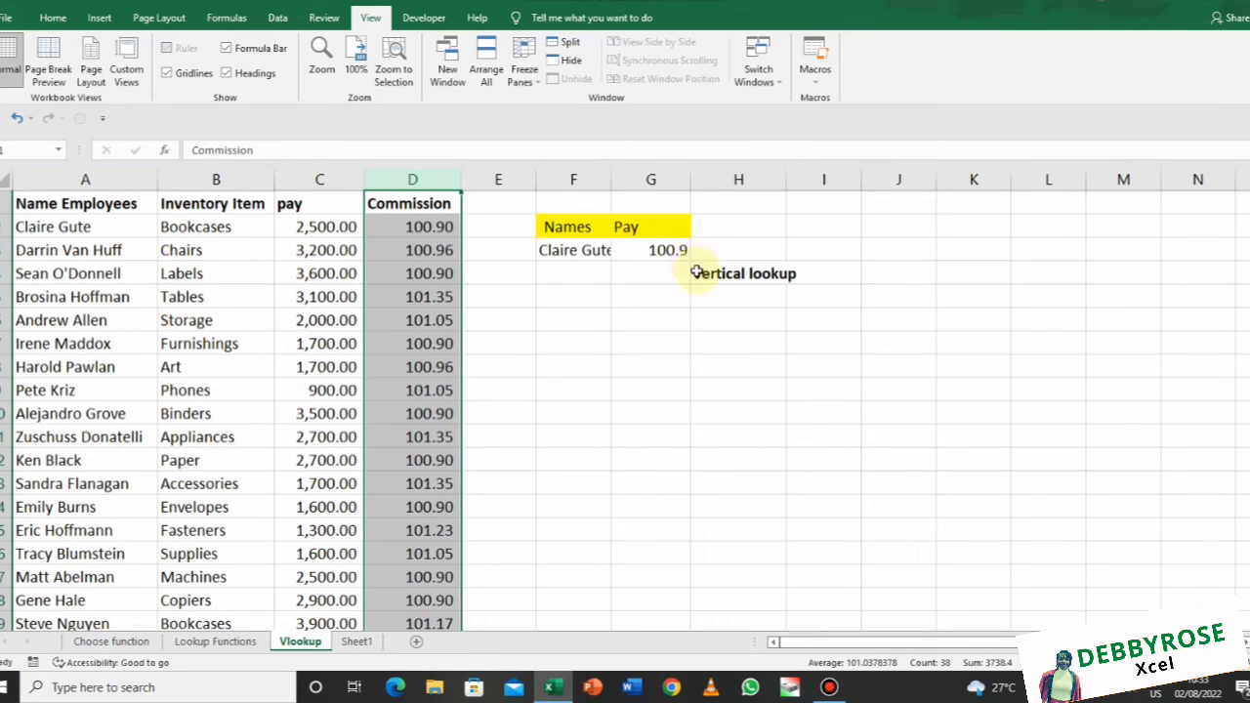
pyautogui.click(676, 249)
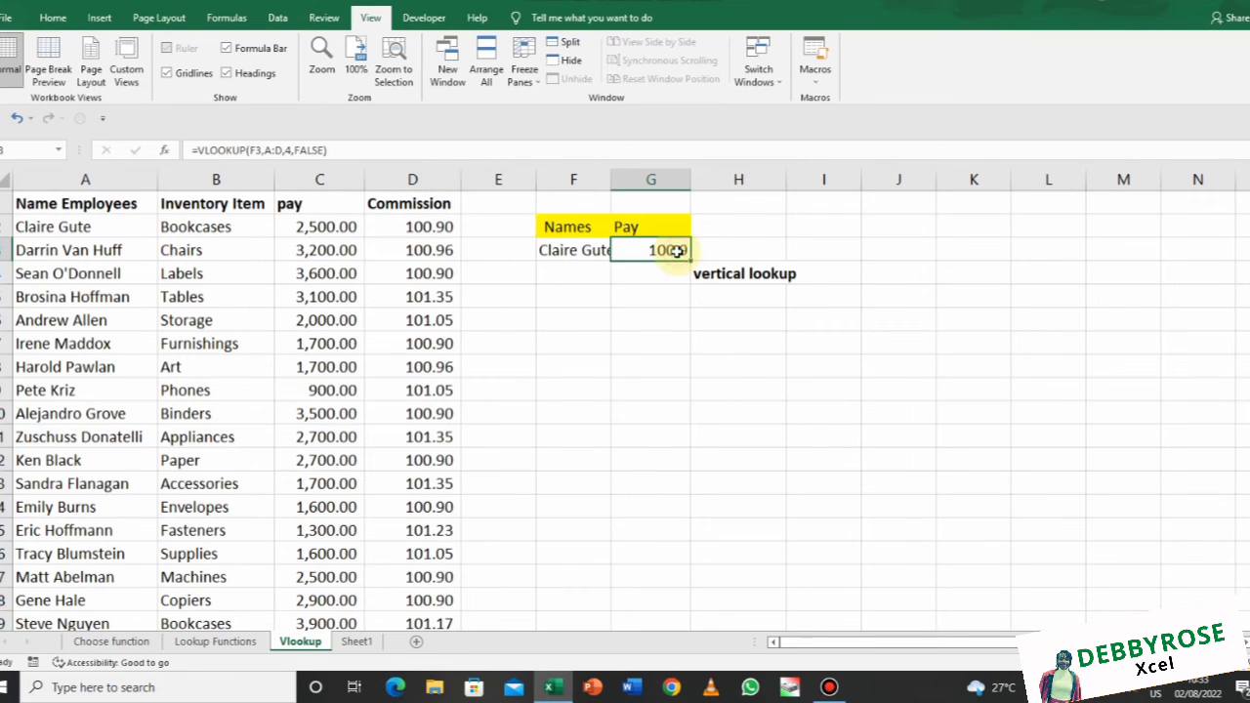
# Change G3's column index from 4 to 3 so it shows the 2500 pay
pyautogui.click(291, 148)
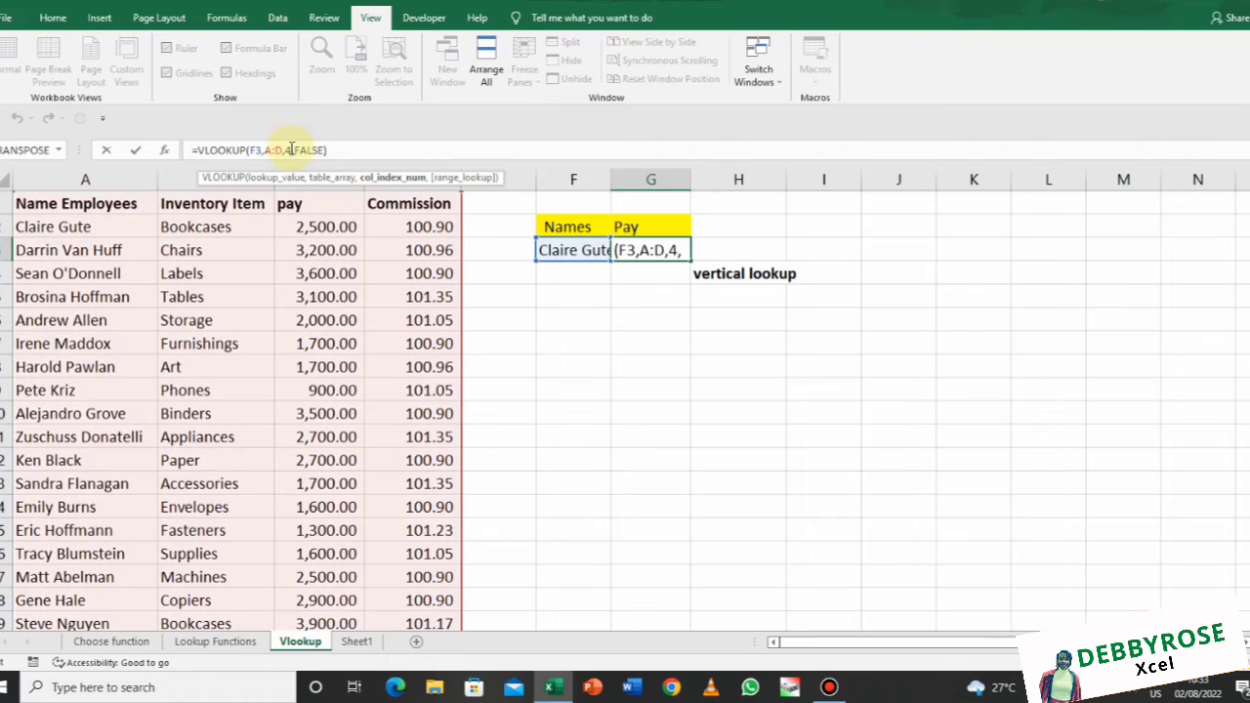
pyautogui.press('BackSpace')
pyautogui.write('3')
pyautogui.press('Return')
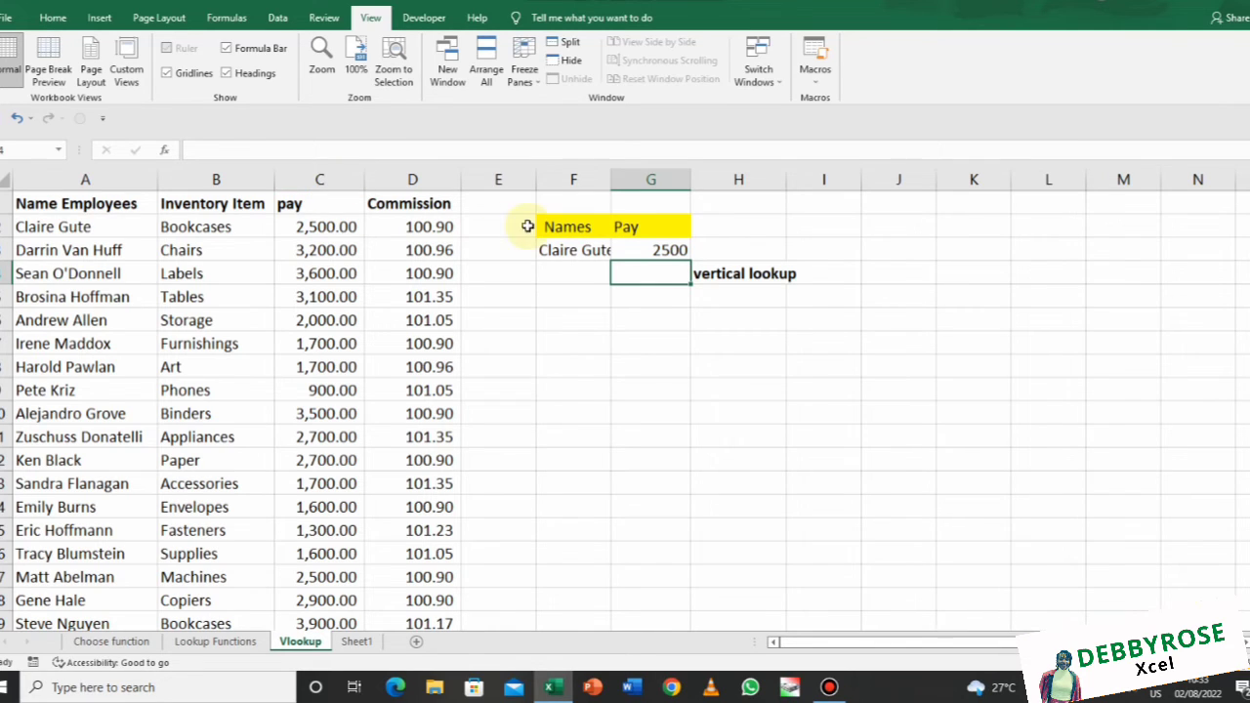
# Replace F3 with the row 9 employee's name and verify G3 shows their 900 pay
pyautogui.doubleClick(557, 249)
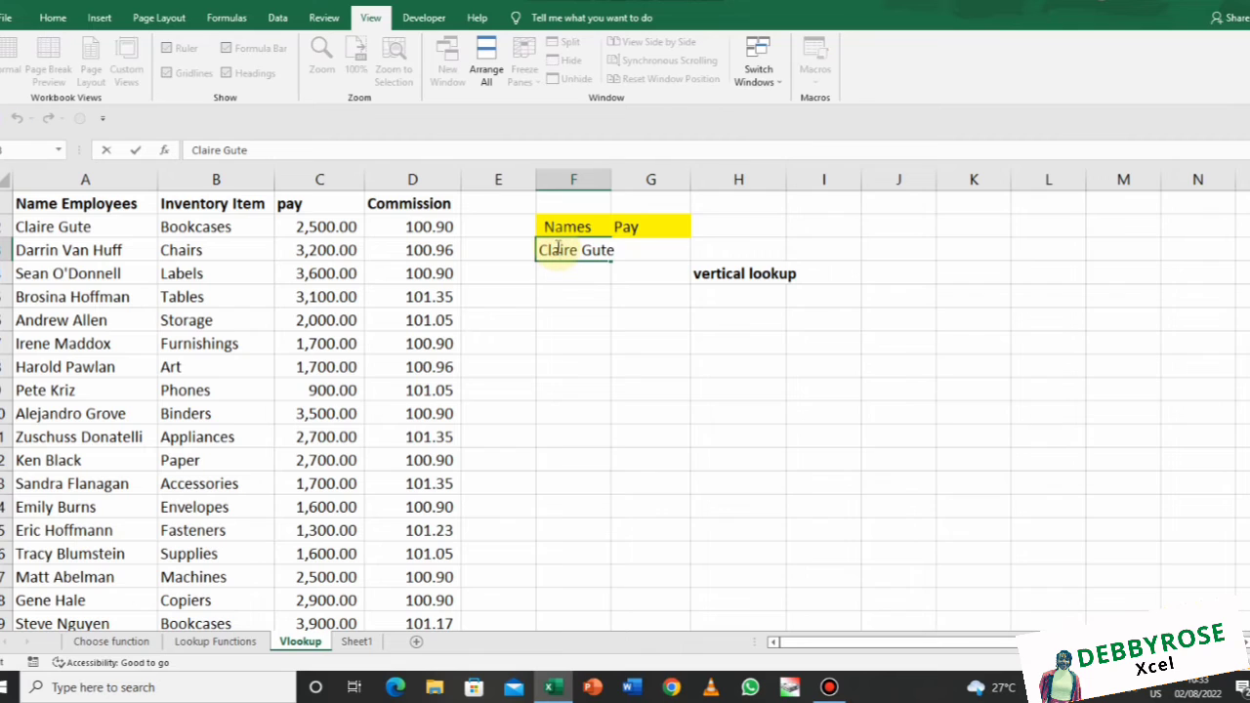
pyautogui.moveTo(539, 250); pyautogui.dragTo(617, 257)
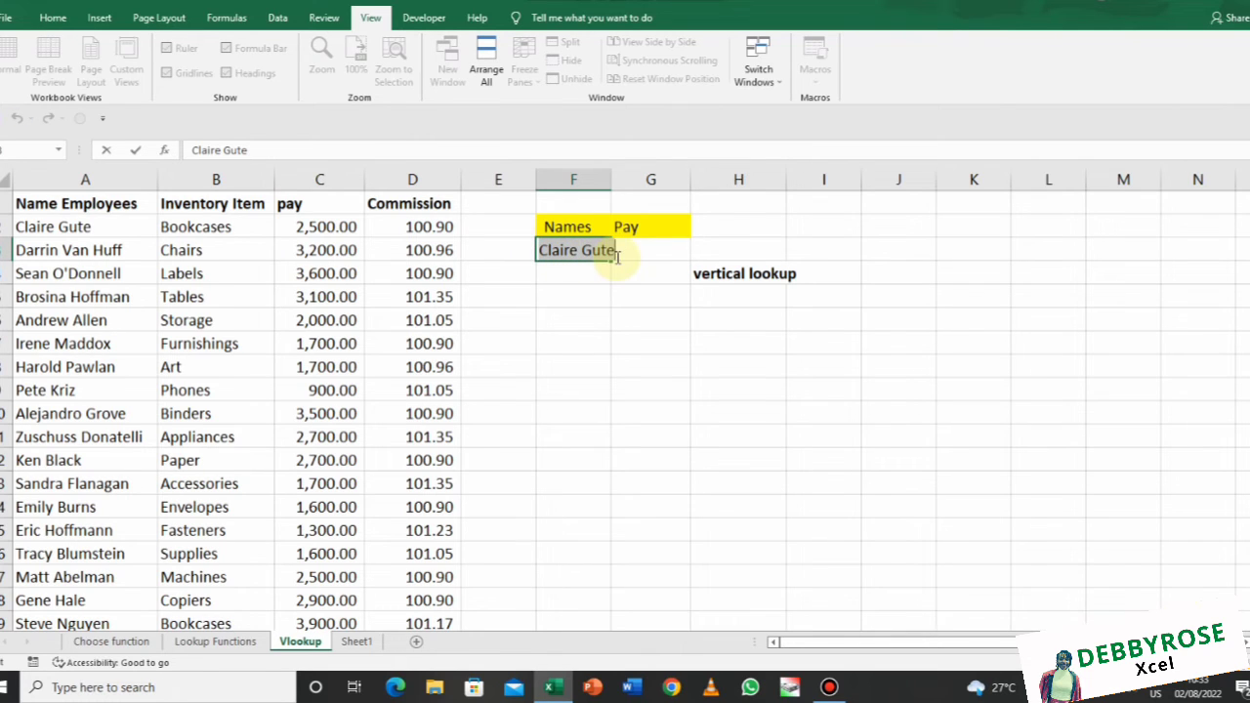
pyautogui.write('p')
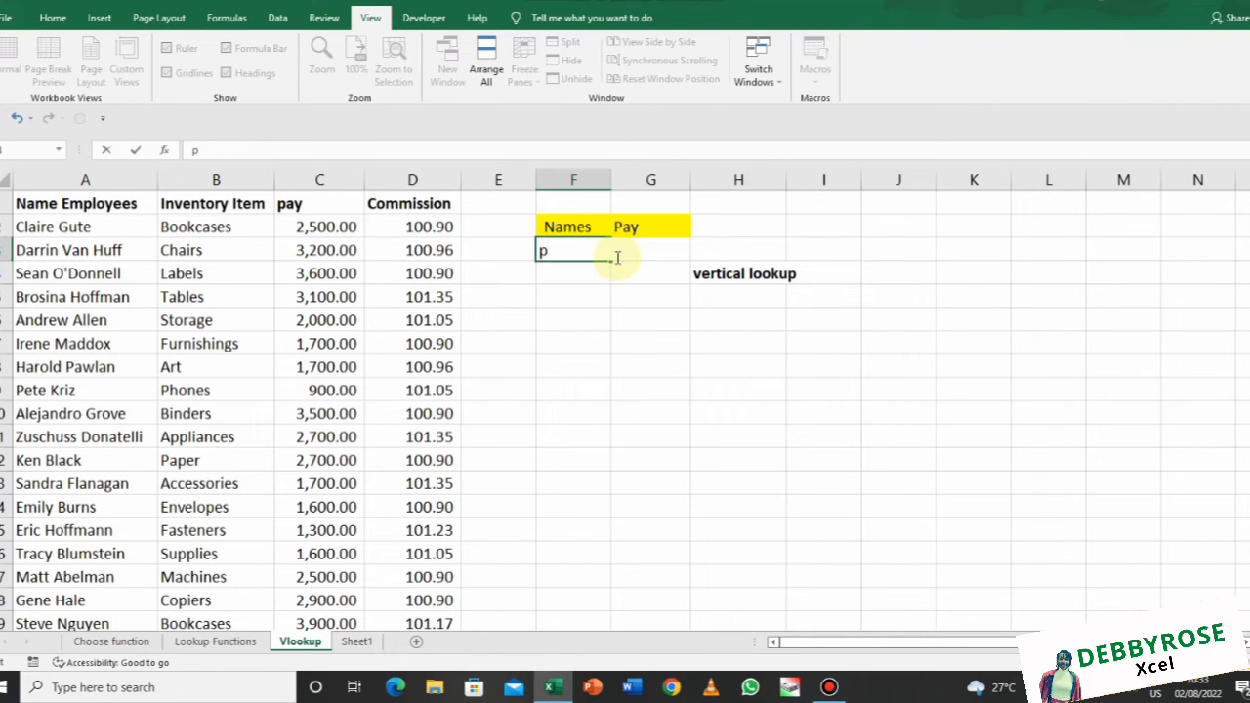
pyautogui.write('ete kriz')
pyautogui.press('Return')
pyautogui.click(606, 250)
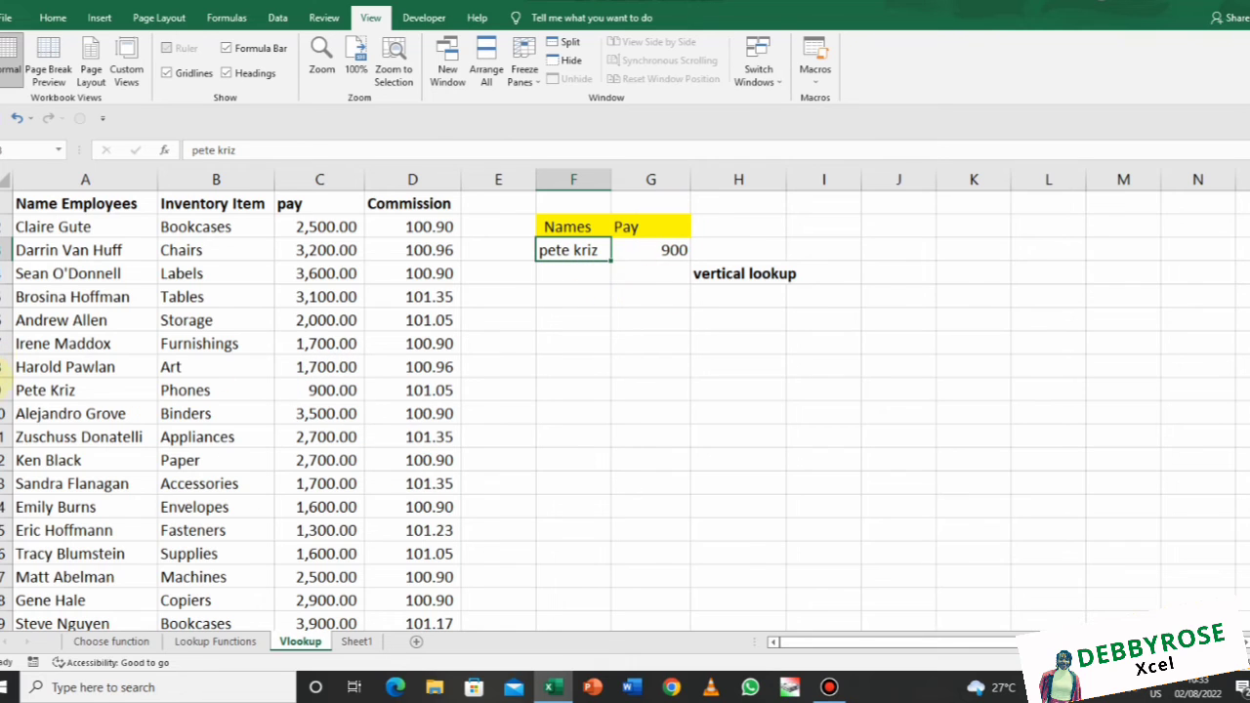
pyautogui.click(6, 389)
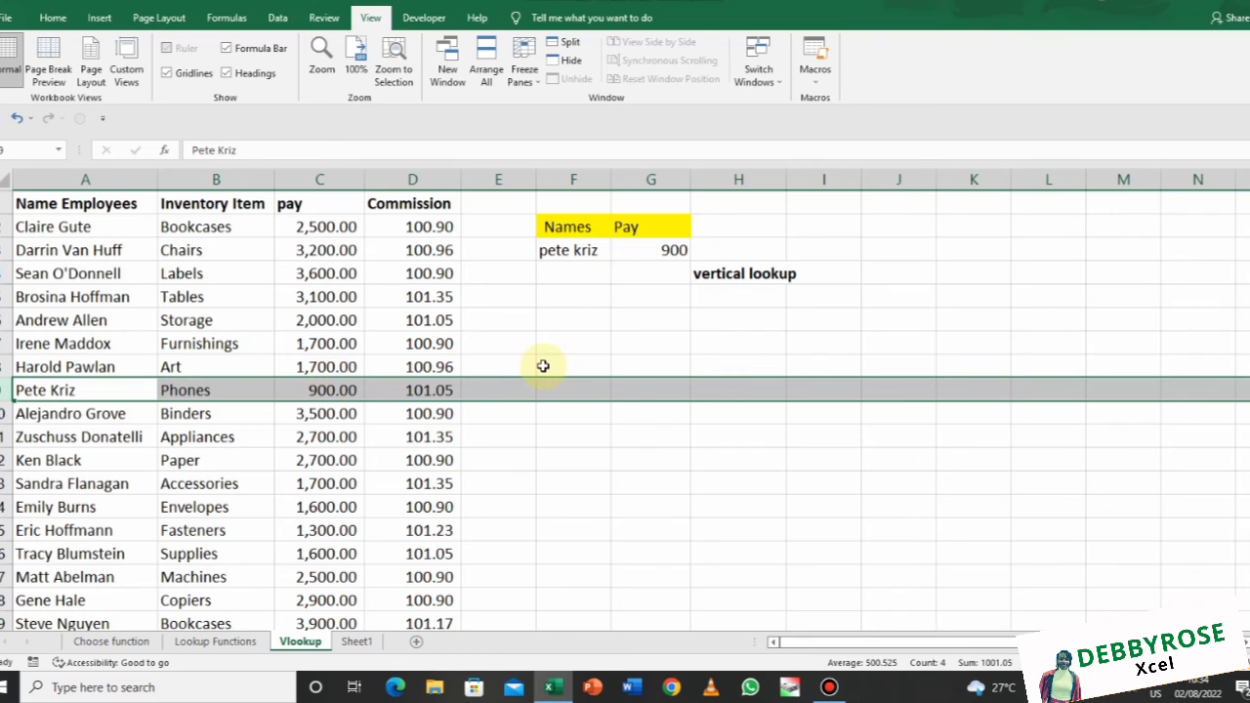
pyautogui.click(584, 249)
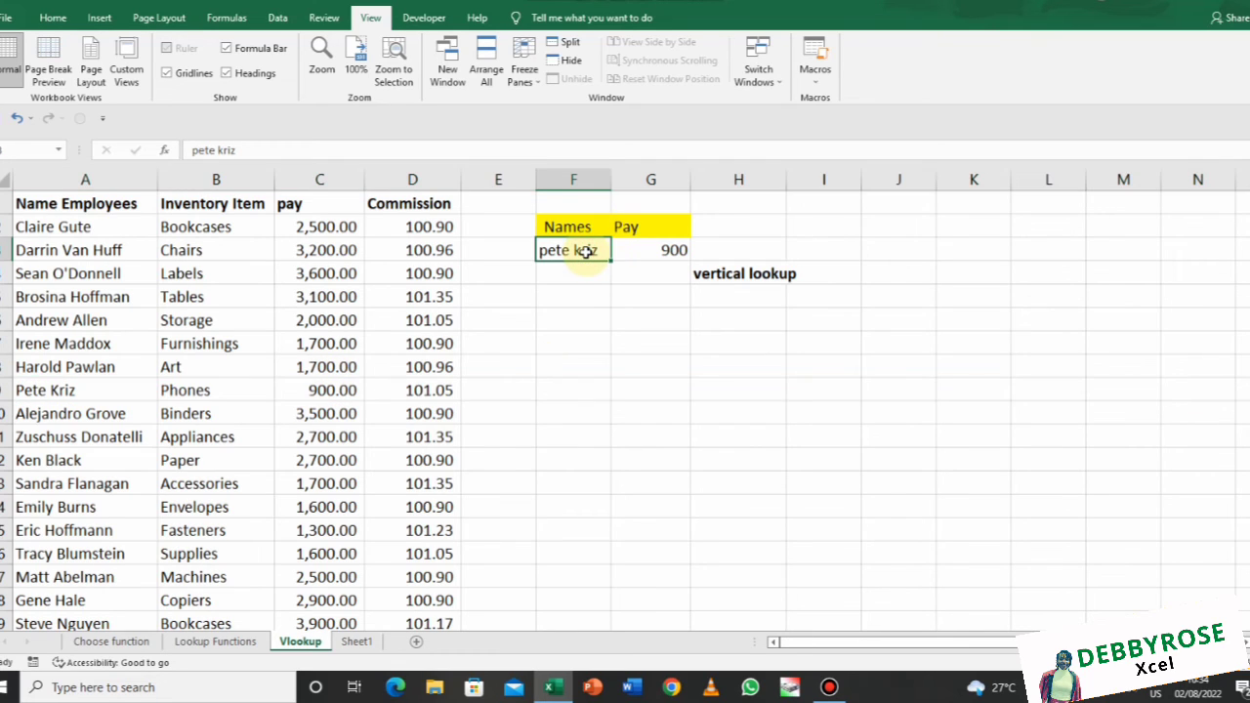